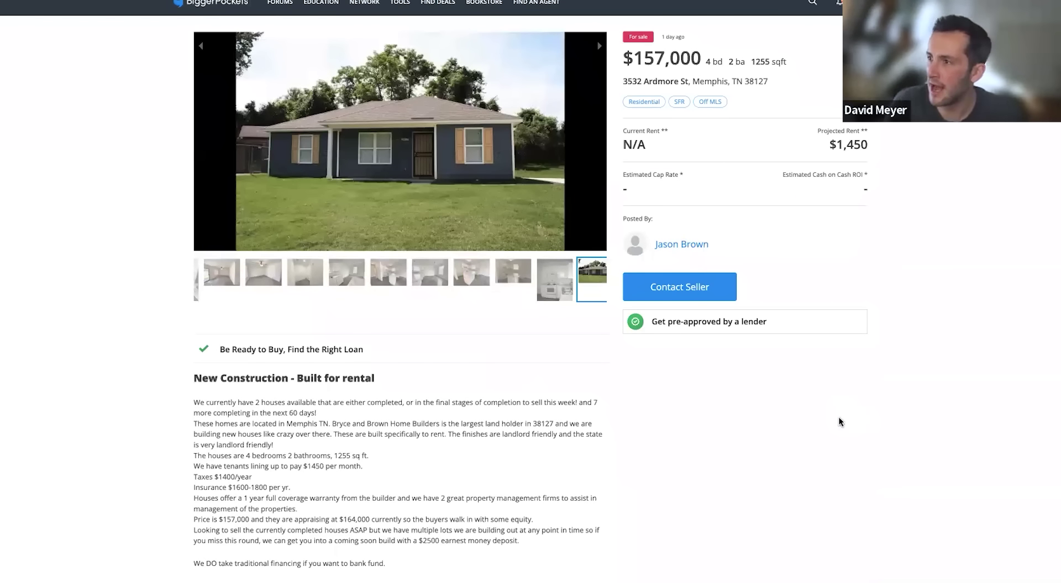
{"action": "left_click_drag", "start_coordinate": [190, 380], "coordinate": [356, 397]}
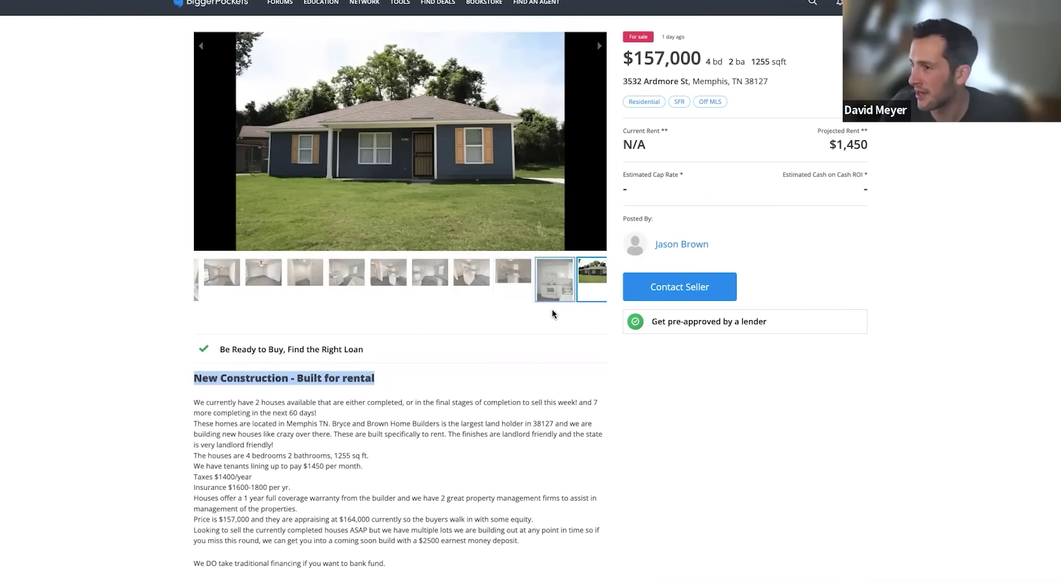
{"action": "scroll", "coordinate": [569, 326], "scroll_direction": "up", "scroll_amount": 1}
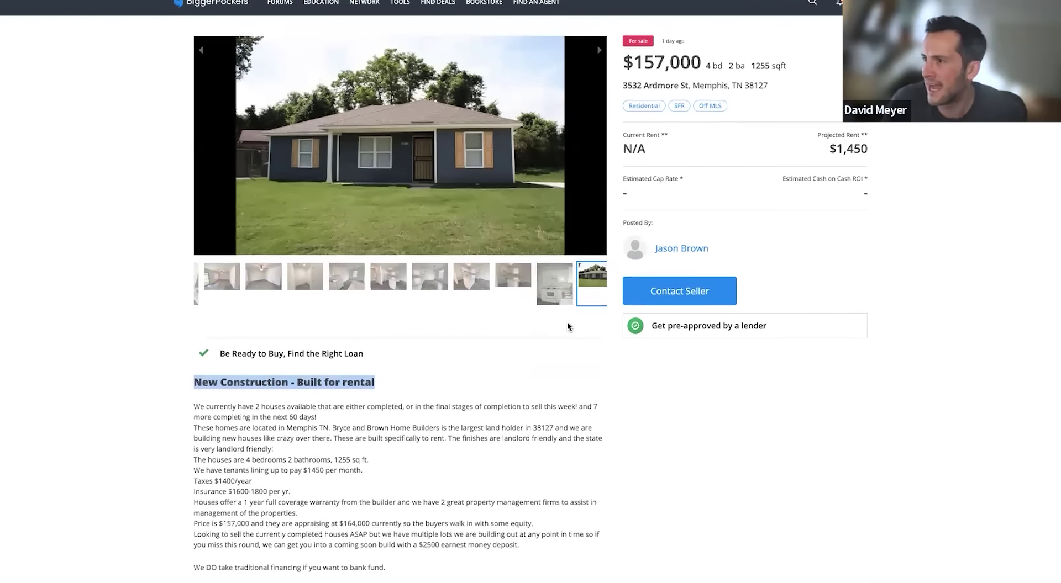
{"action": "scroll", "coordinate": [567, 325], "scroll_direction": "down", "scroll_amount": 1}
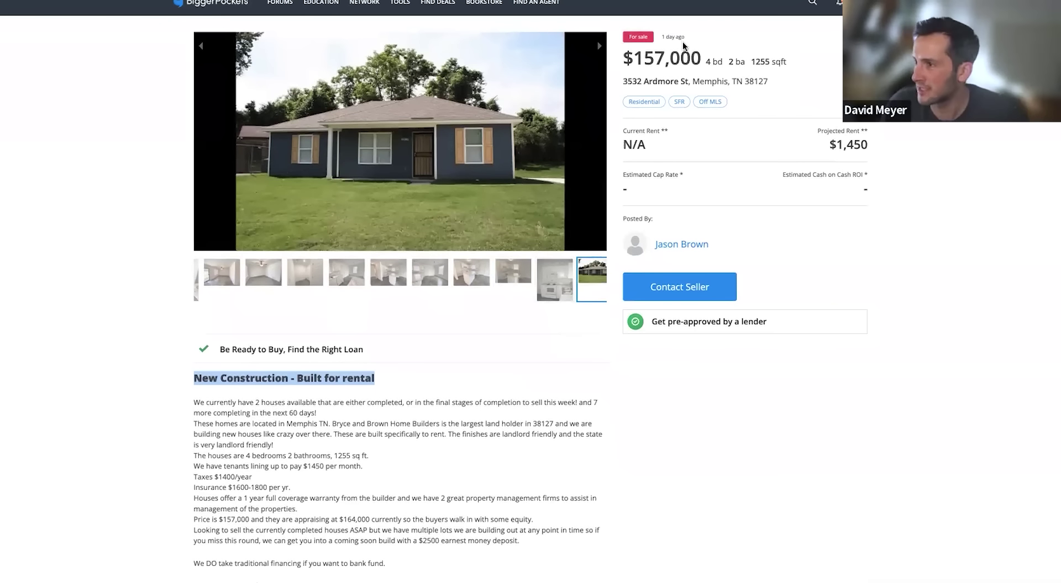
{"action": "left_click_drag", "start_coordinate": [772, 82], "coordinate": [619, 80]}
{"action": "key", "text": "ctrl+c"}
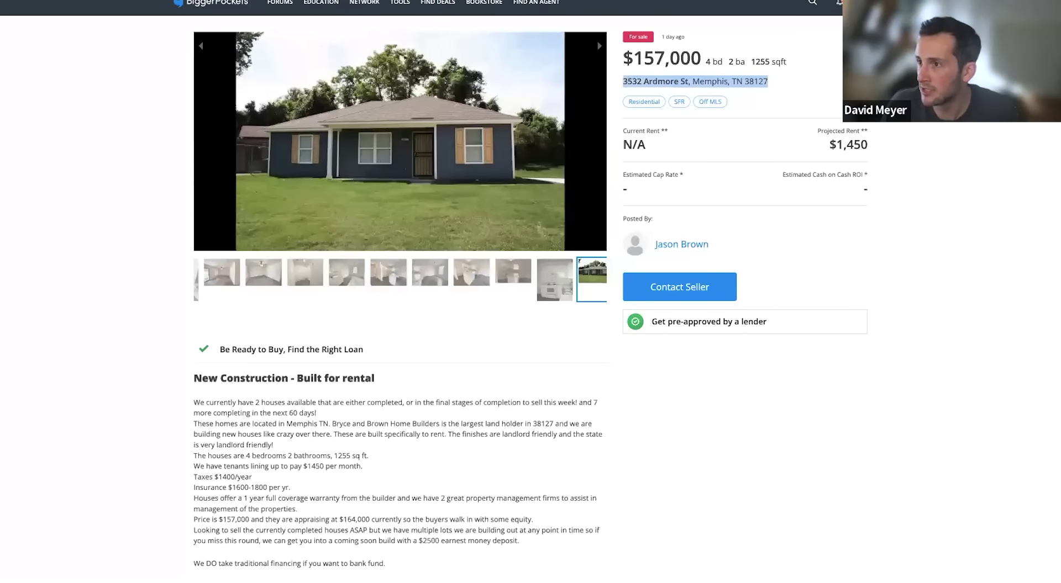
{"action": "key", "text": "alt+Left"}
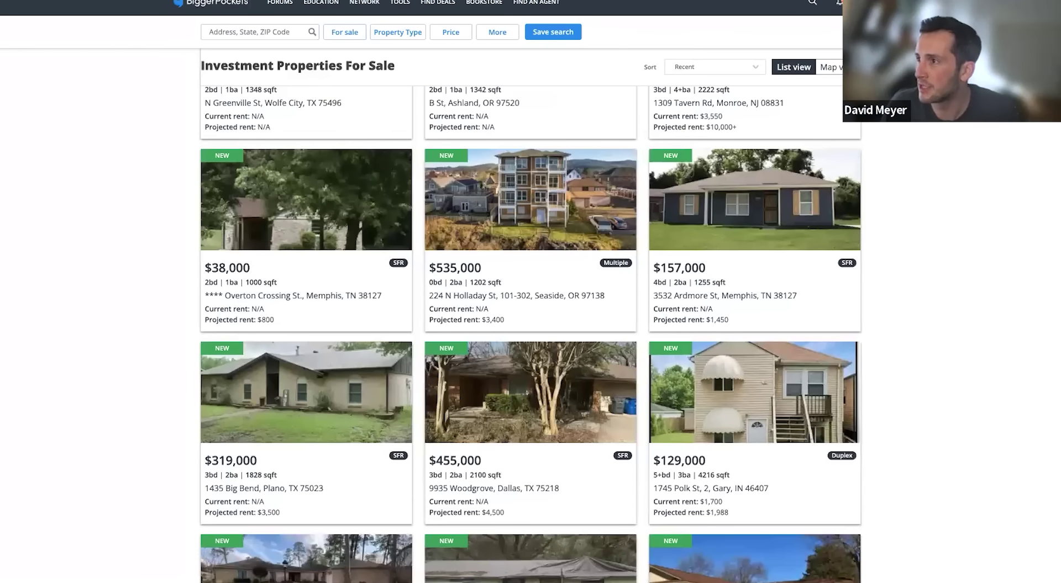
{"action": "key", "text": "ctrl+Tab"}
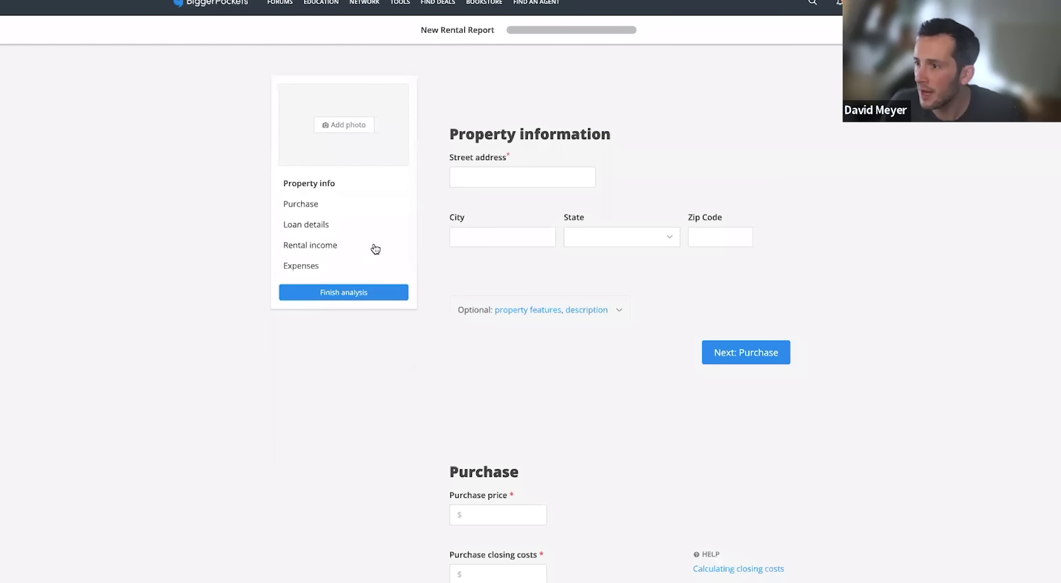
{"action": "left_click", "coordinate": [483, 168]}
{"action": "key", "text": "ctrl+v"}
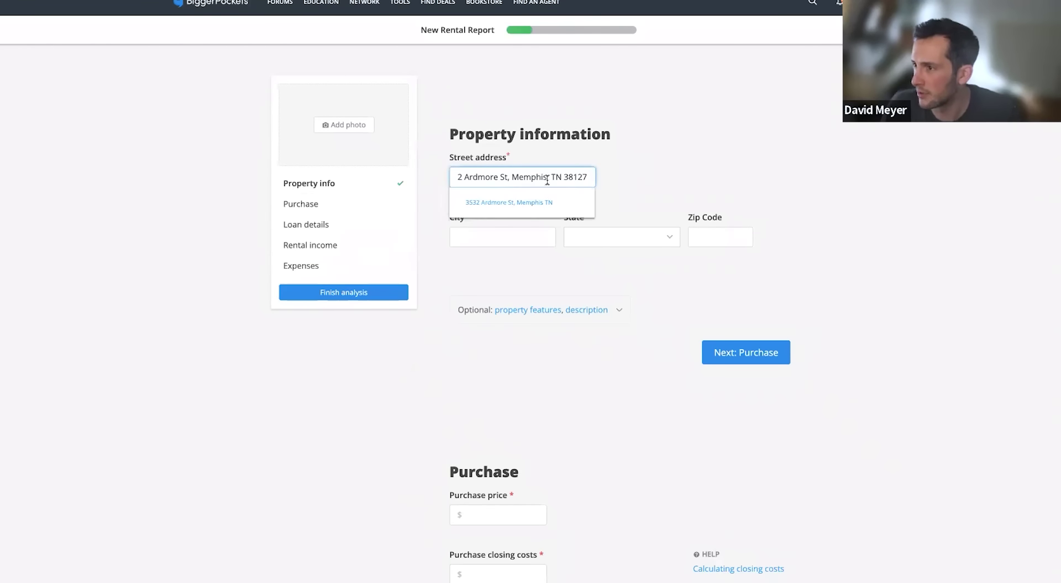
{"action": "left_click_drag", "start_coordinate": [508, 177], "coordinate": [669, 179]}
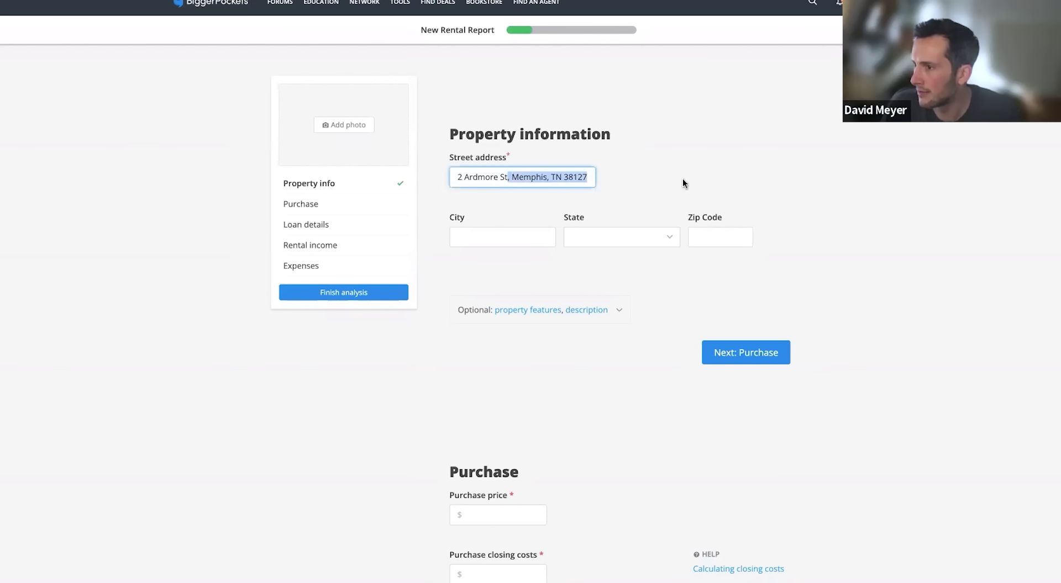
{"action": "key", "text": "BackSpace"}
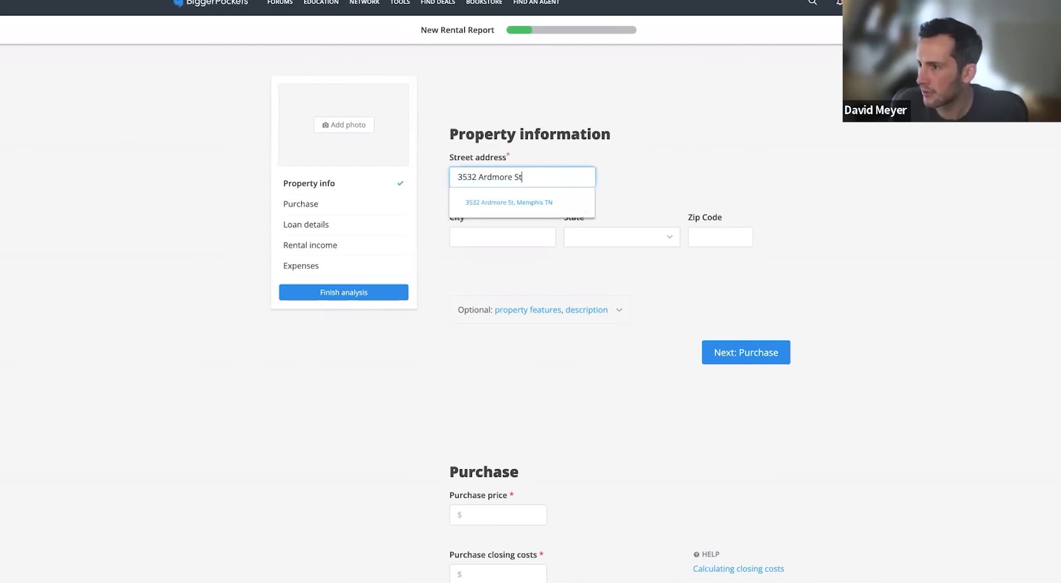
{"action": "left_click", "coordinate": [522, 200]}
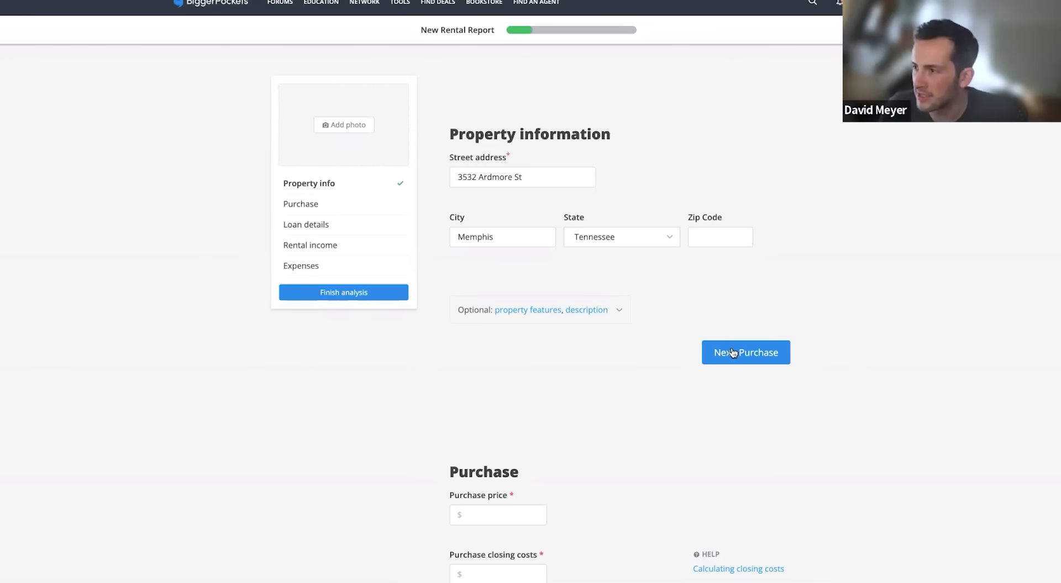
Upload a house photo to the rental report
{"action": "left_click", "coordinate": [353, 126]}
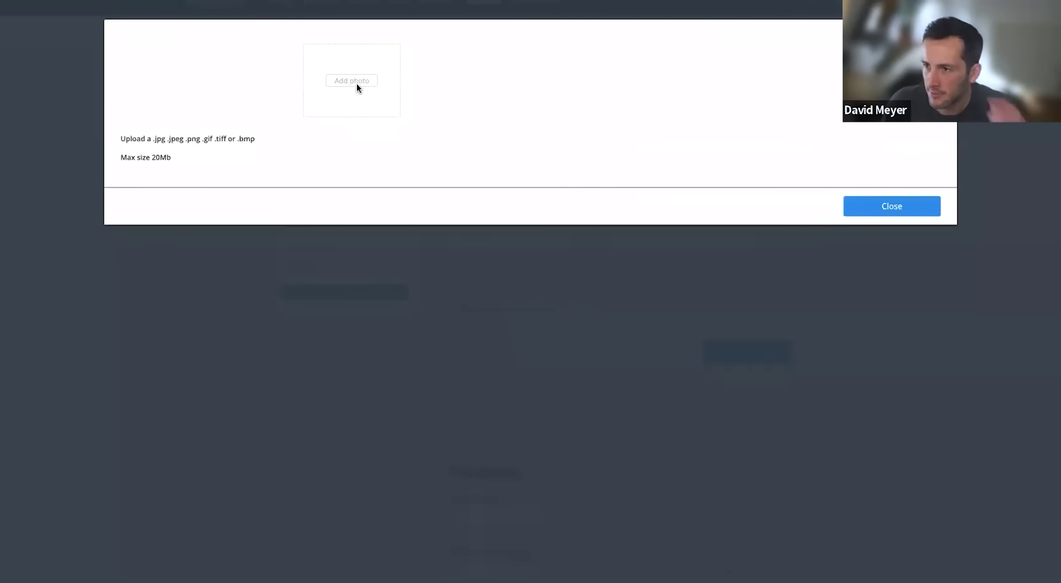
{"action": "left_click", "coordinate": [356, 84]}
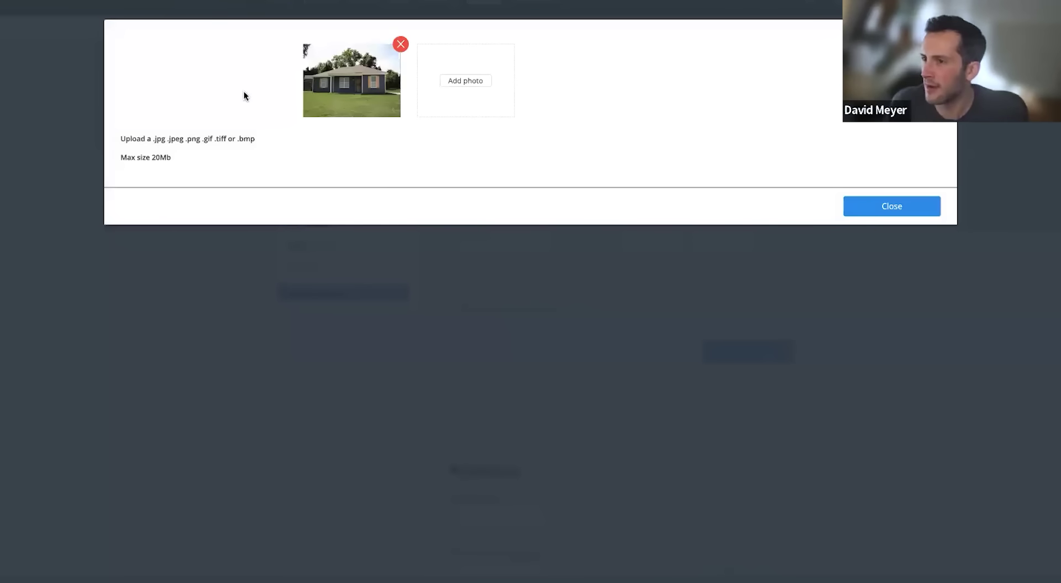
{"action": "left_click", "coordinate": [894, 208]}
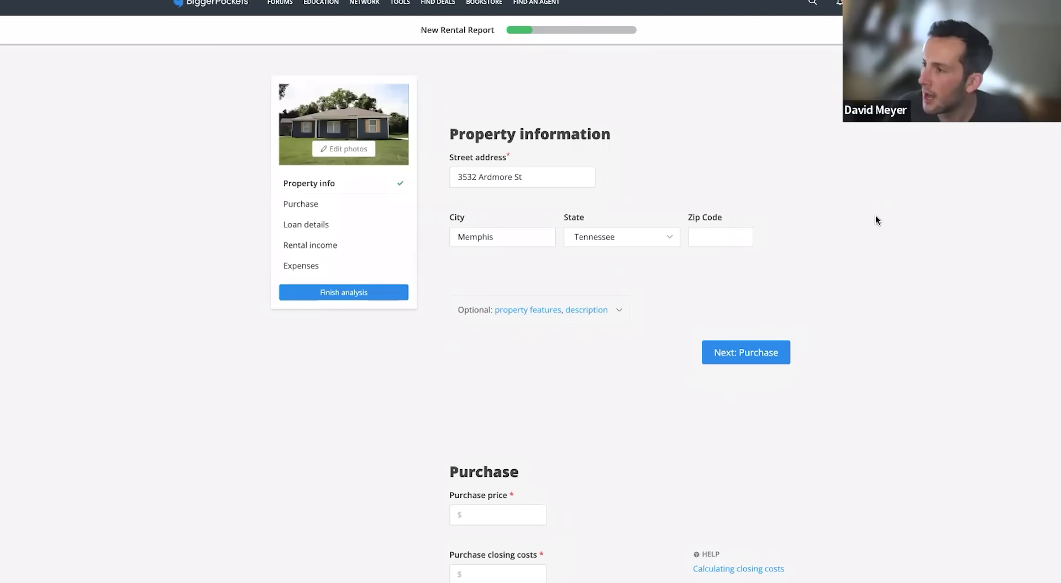
Advance to the Purchase section, then check the listing's $157,000 asking price
{"action": "scroll", "coordinate": [873, 216], "scroll_direction": "down", "scroll_amount": 3}
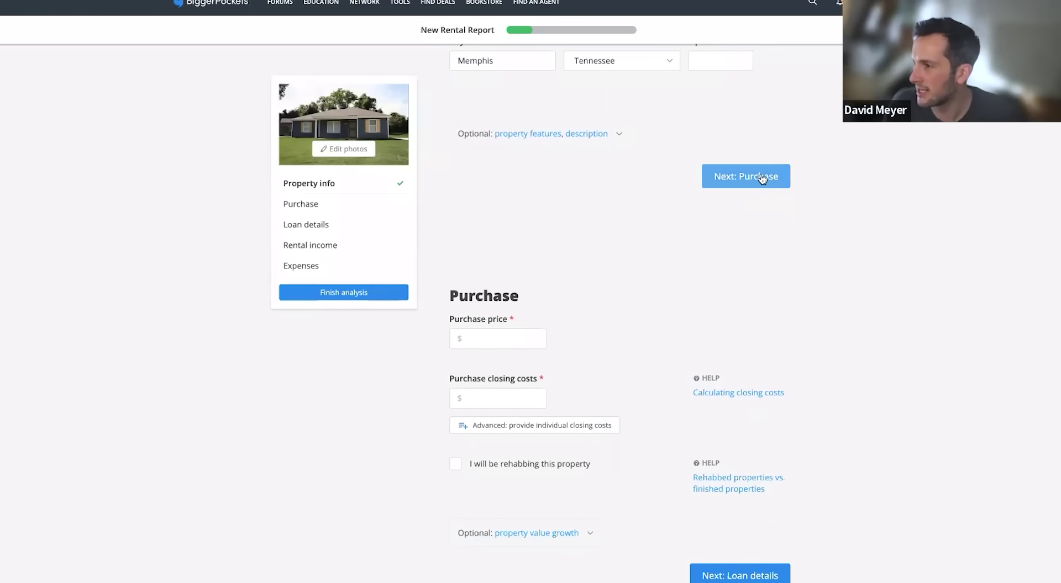
{"action": "left_click", "coordinate": [762, 176]}
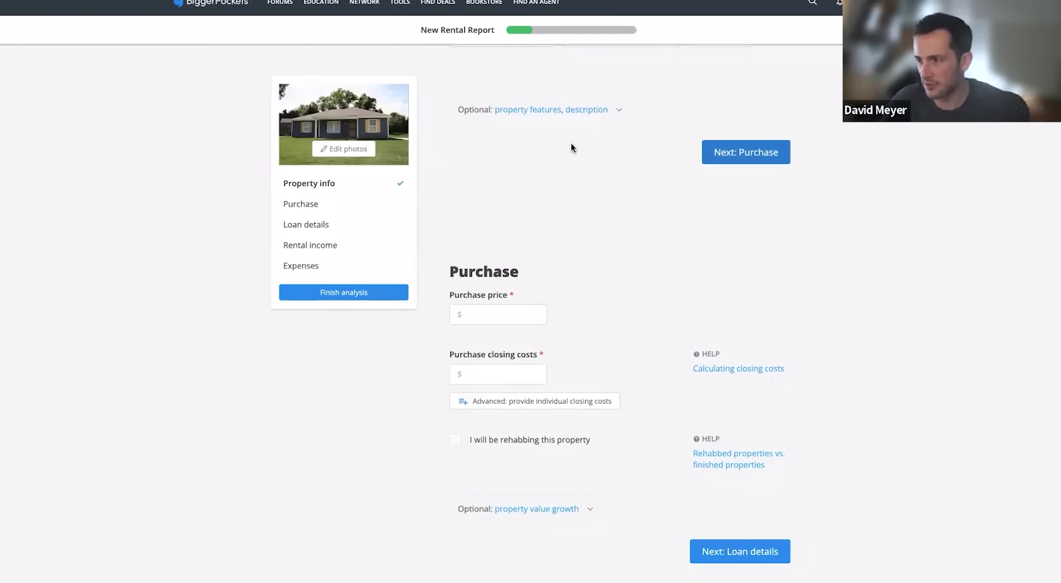
{"action": "scroll", "coordinate": [582, 150], "scroll_direction": "down", "scroll_amount": 3}
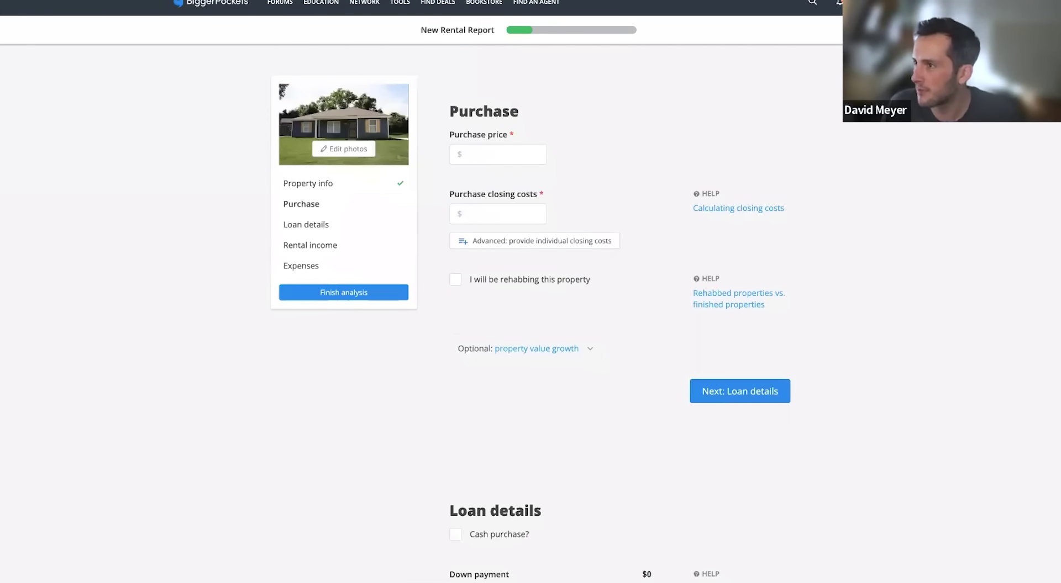
{"action": "key", "text": "ctrl+shift+Tab"}
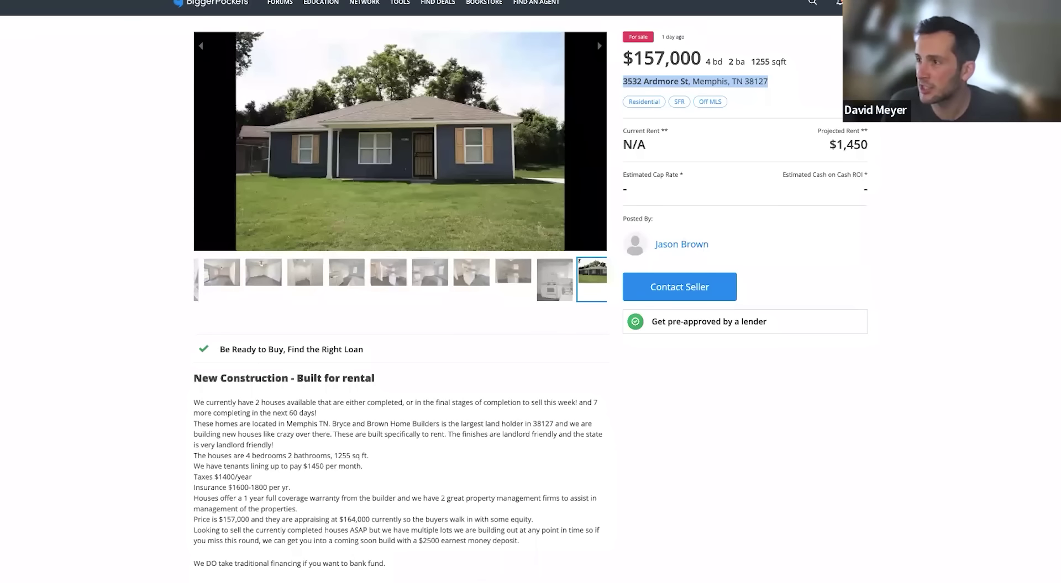
{"action": "left_click_drag", "start_coordinate": [633, 58], "coordinate": [700, 58]}
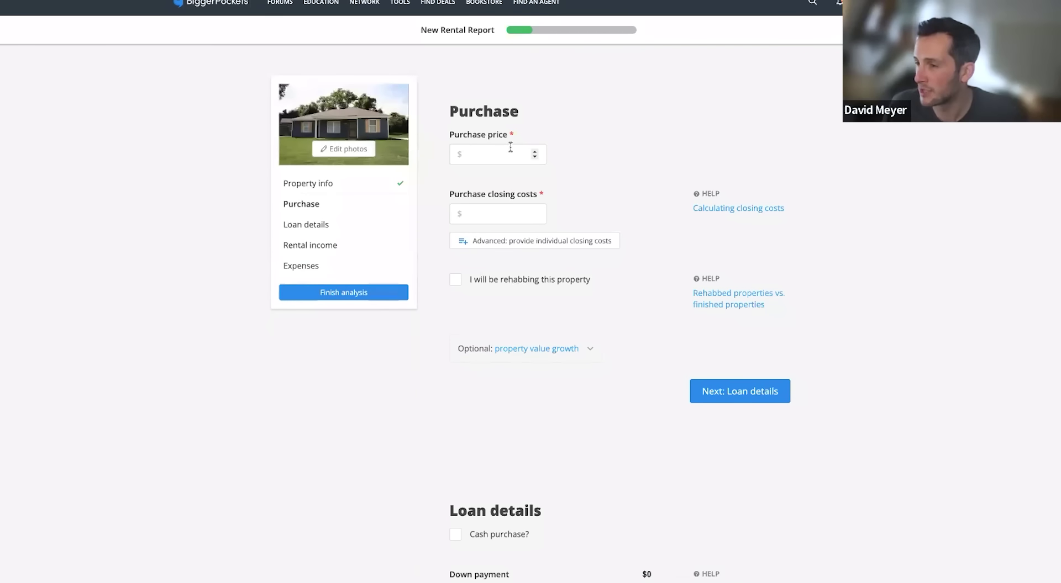
Enter a $145,000 purchase price and $4,000 closing costs, then view the closing-costs help
{"action": "left_click", "coordinate": [511, 148]}
{"action": "type", "text": "145000"}
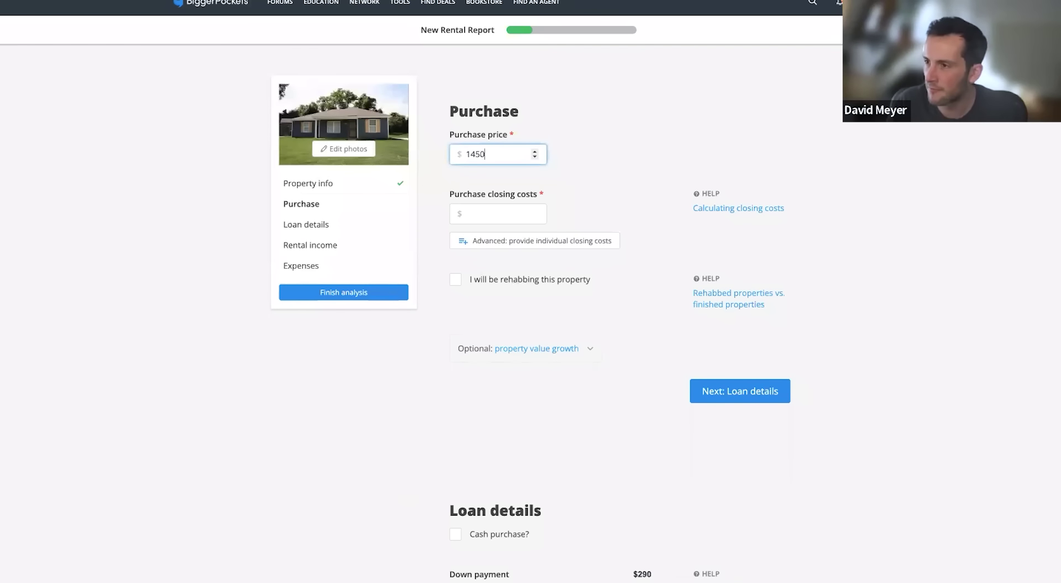
{"action": "left_click", "coordinate": [606, 183]}
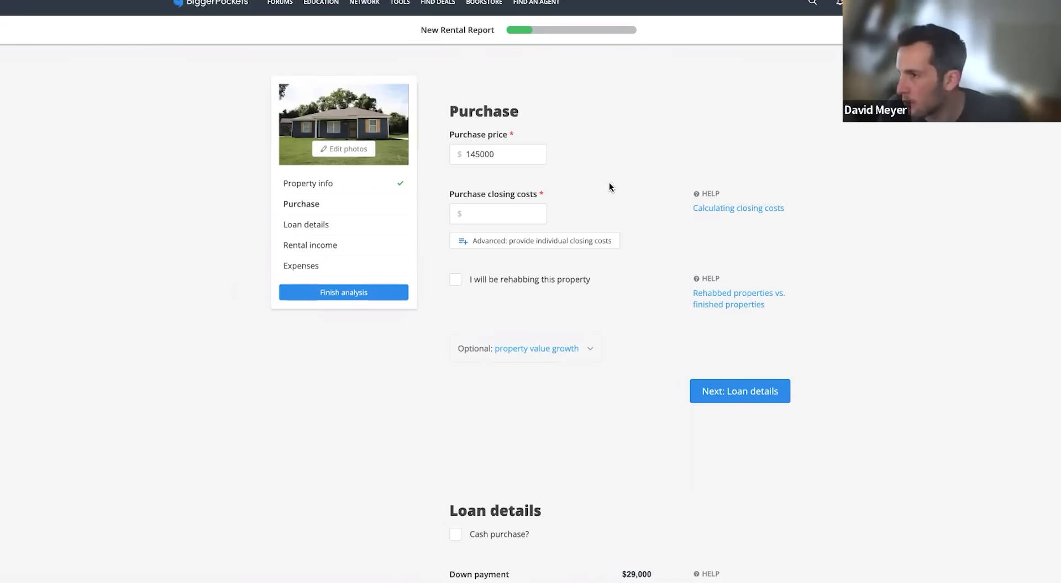
{"action": "left_click", "coordinate": [508, 214]}
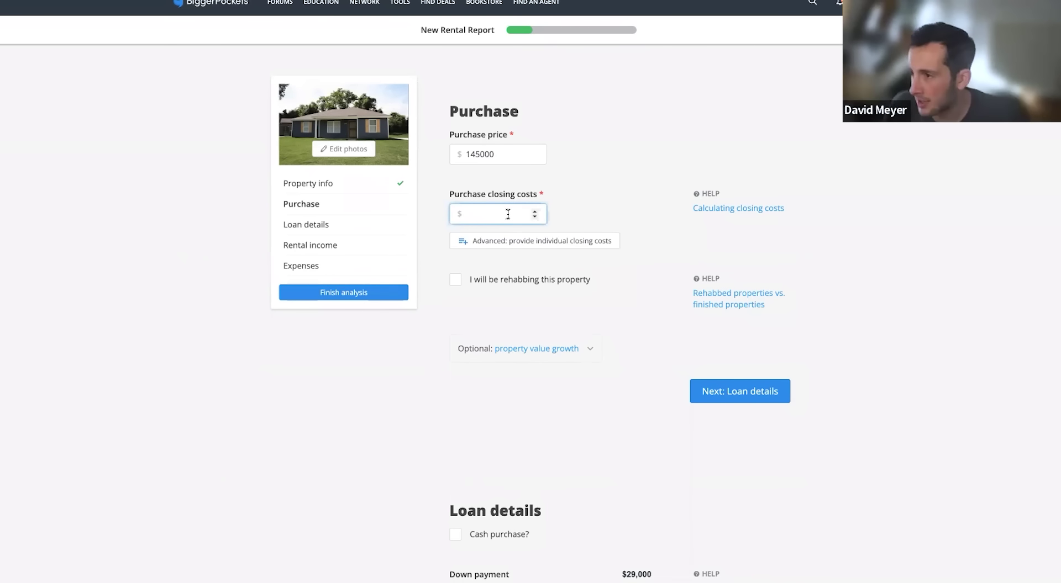
{"action": "type", "text": "4000"}
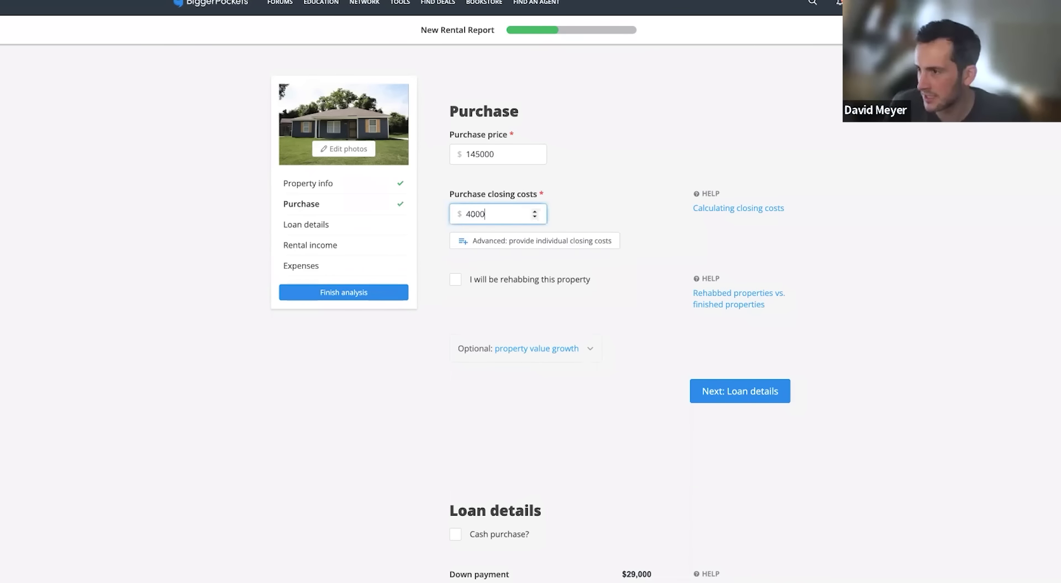
{"action": "left_click", "coordinate": [715, 232]}
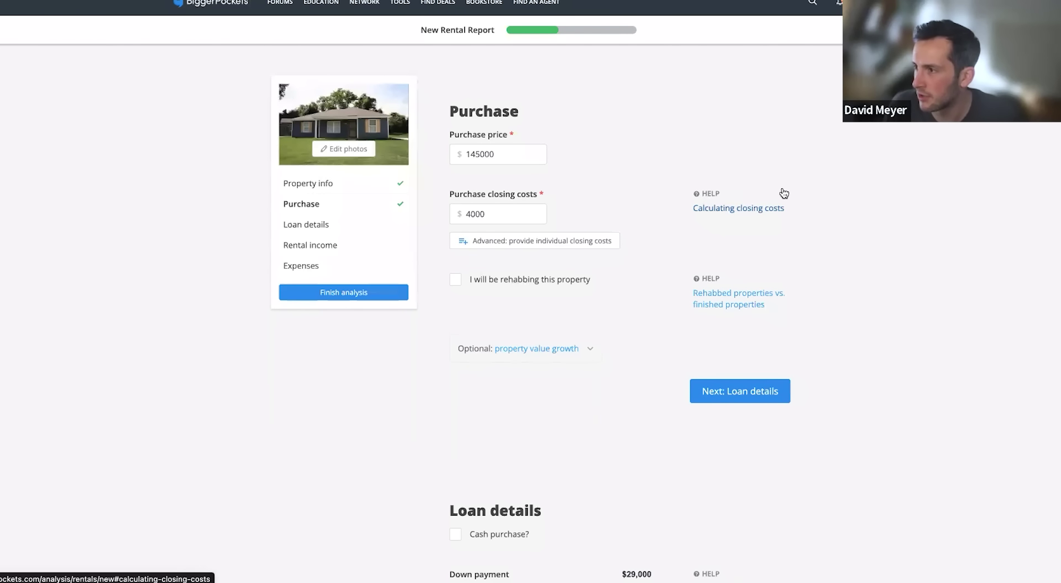
{"action": "left_click", "coordinate": [718, 207]}
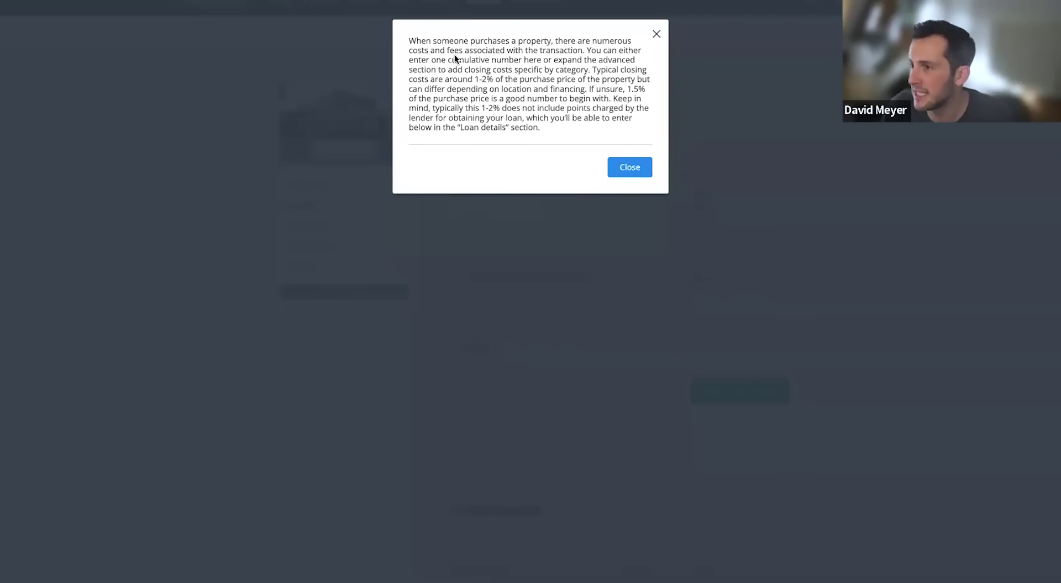
Highlight the typical closing-costs advice, including the 1.5% suggestion, then close the help note
{"action": "left_click_drag", "start_coordinate": [592, 68], "coordinate": [650, 84]}
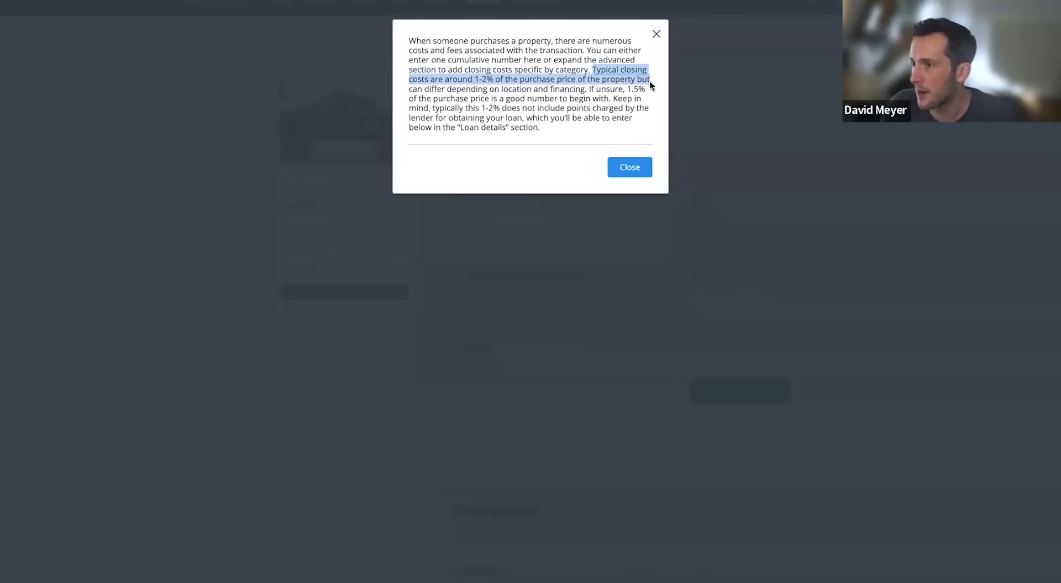
{"action": "left_click_drag", "start_coordinate": [650, 84], "coordinate": [651, 92]}
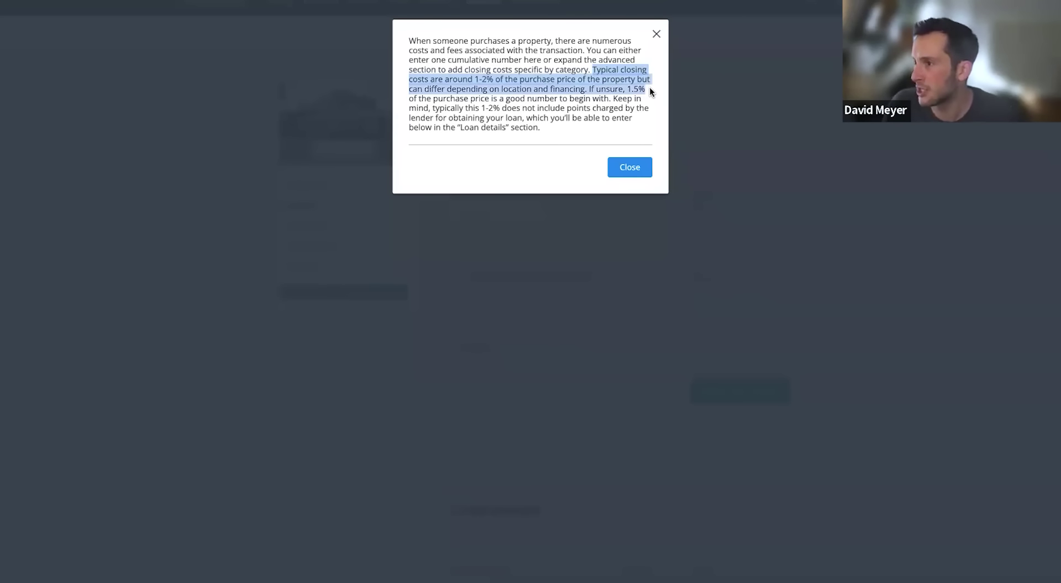
{"action": "left_click", "coordinate": [656, 35]}
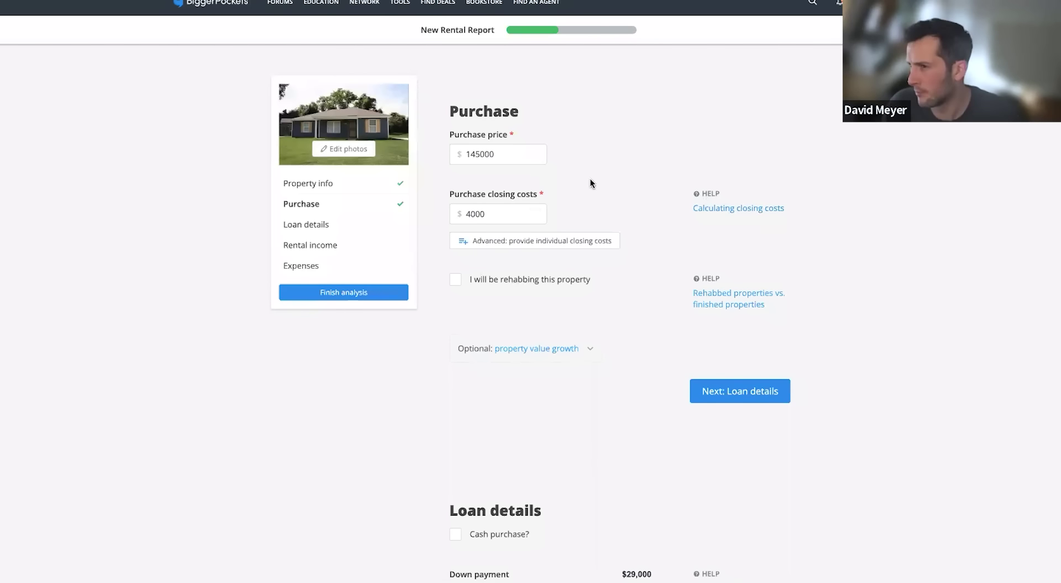
{"action": "scroll", "coordinate": [598, 177], "scroll_direction": "down", "scroll_amount": 1}
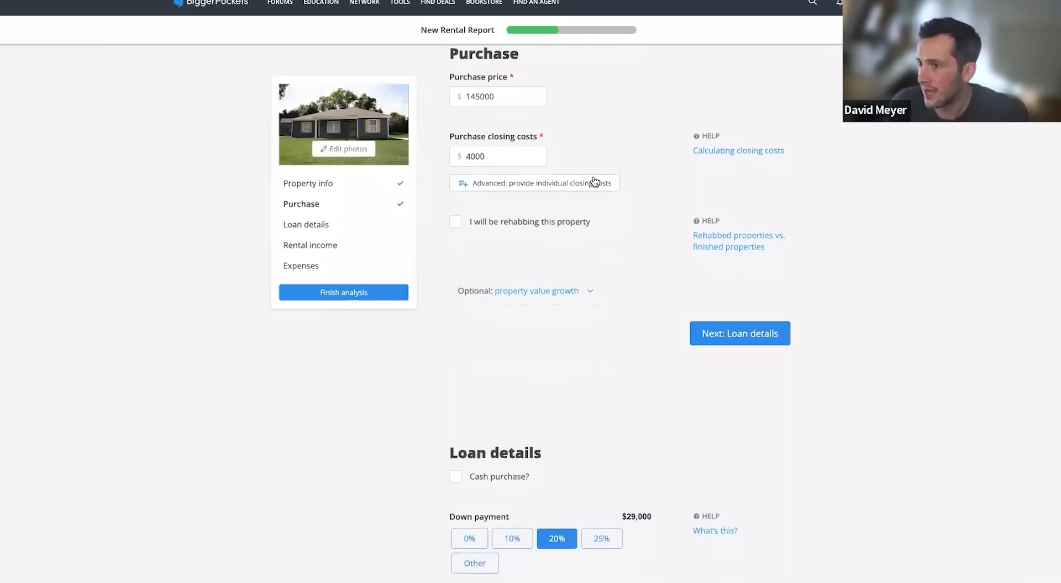
{"action": "left_click", "coordinate": [536, 224]}
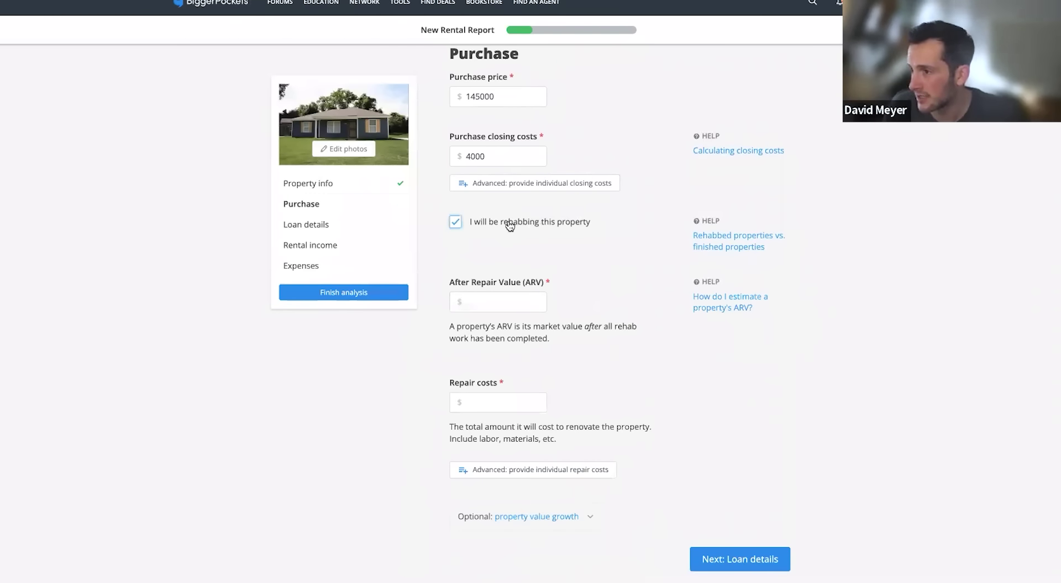
{"action": "left_click", "coordinate": [488, 305]}
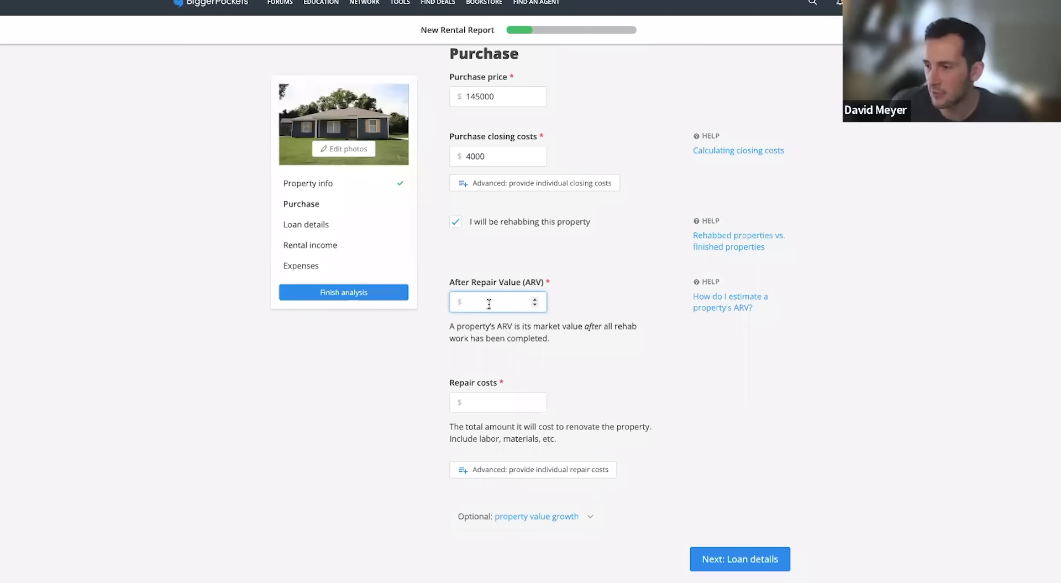
{"action": "left_click", "coordinate": [492, 395]}
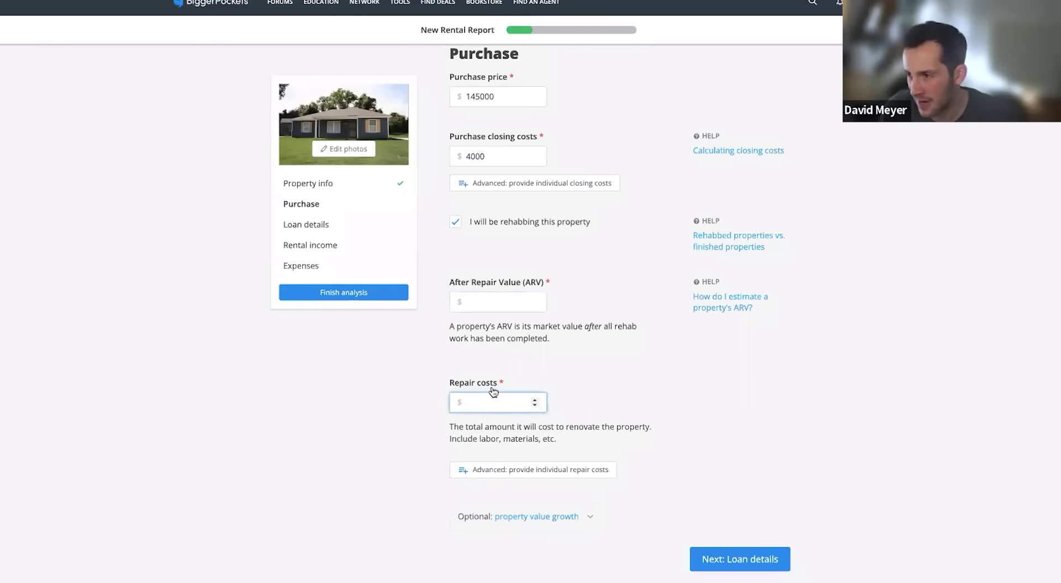
{"action": "left_click", "coordinate": [455, 222]}
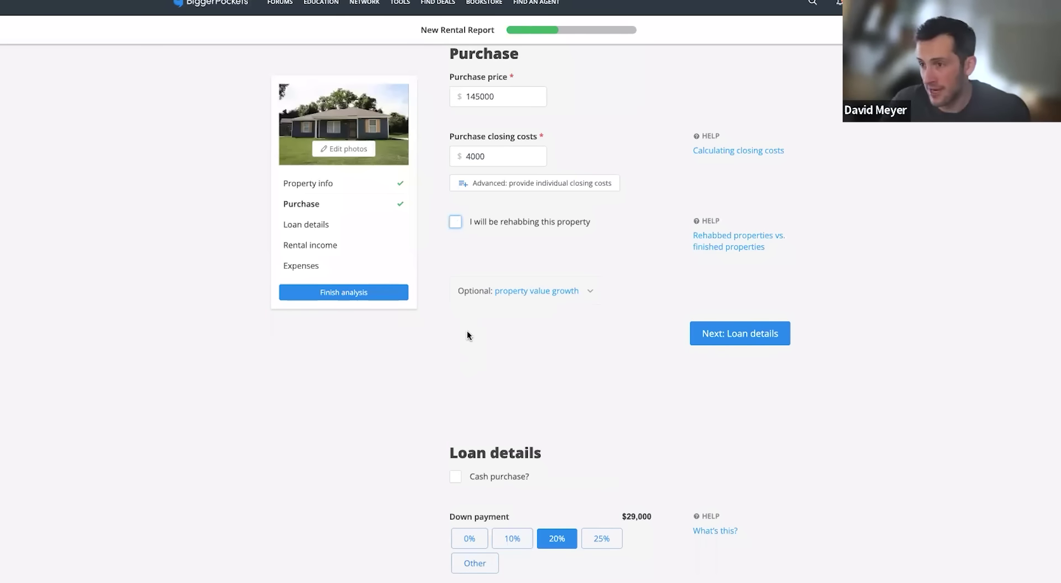
{"action": "scroll", "coordinate": [463, 347], "scroll_direction": "down", "scroll_amount": 1}
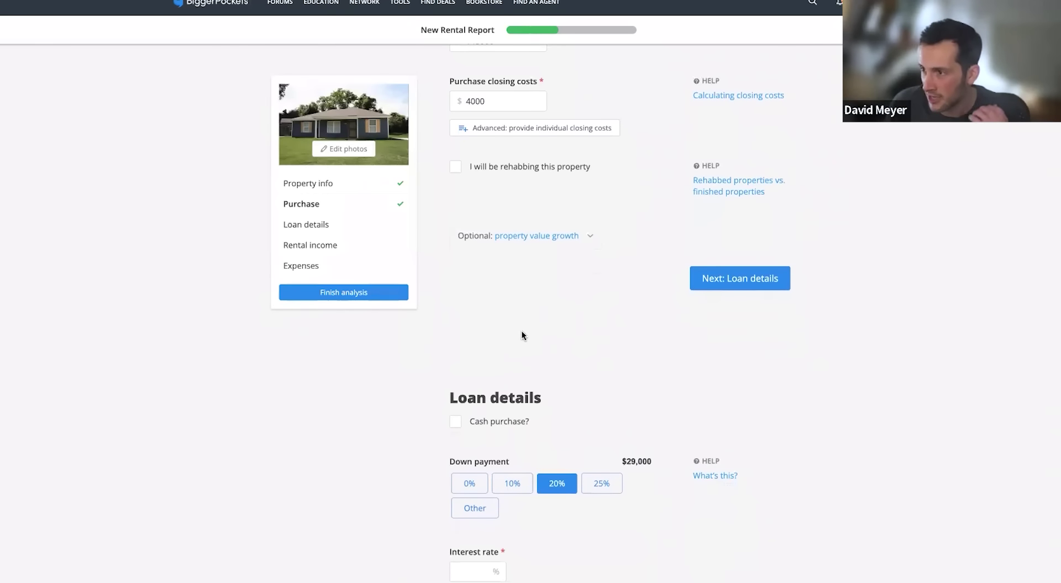
{"action": "scroll", "coordinate": [522, 335], "scroll_direction": "up", "scroll_amount": 1}
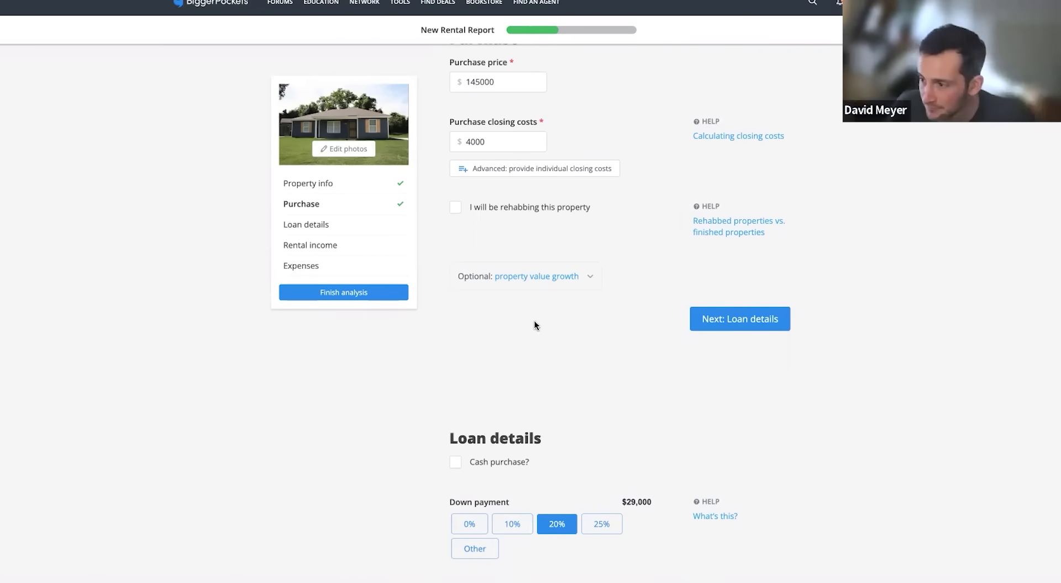
{"action": "scroll", "coordinate": [537, 321], "scroll_direction": "down", "scroll_amount": 2}
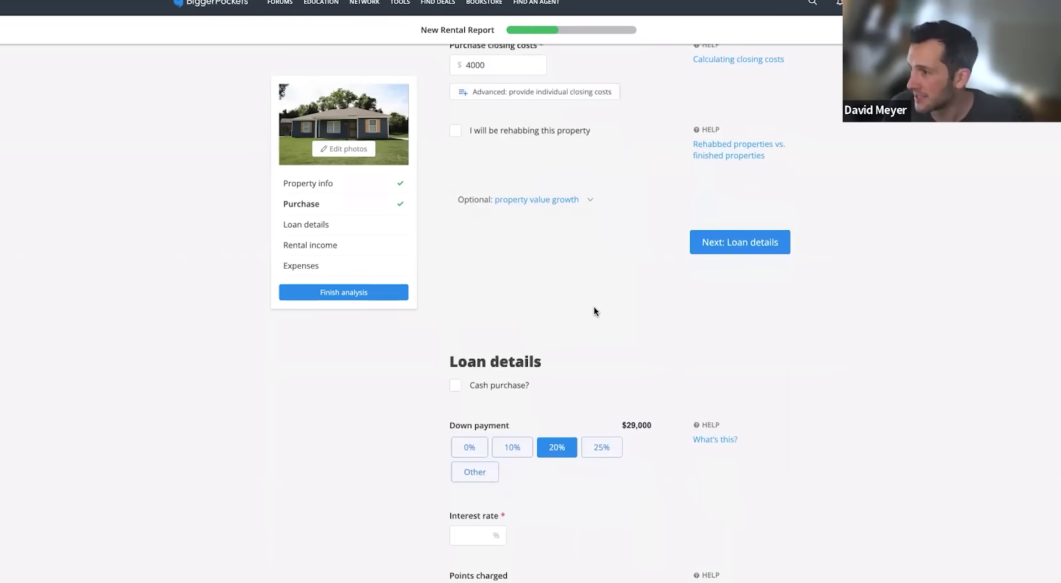
{"action": "scroll", "coordinate": [593, 308], "scroll_direction": "up", "scroll_amount": 2}
{"action": "scroll", "coordinate": [624, 311], "scroll_direction": "down", "scroll_amount": 4}
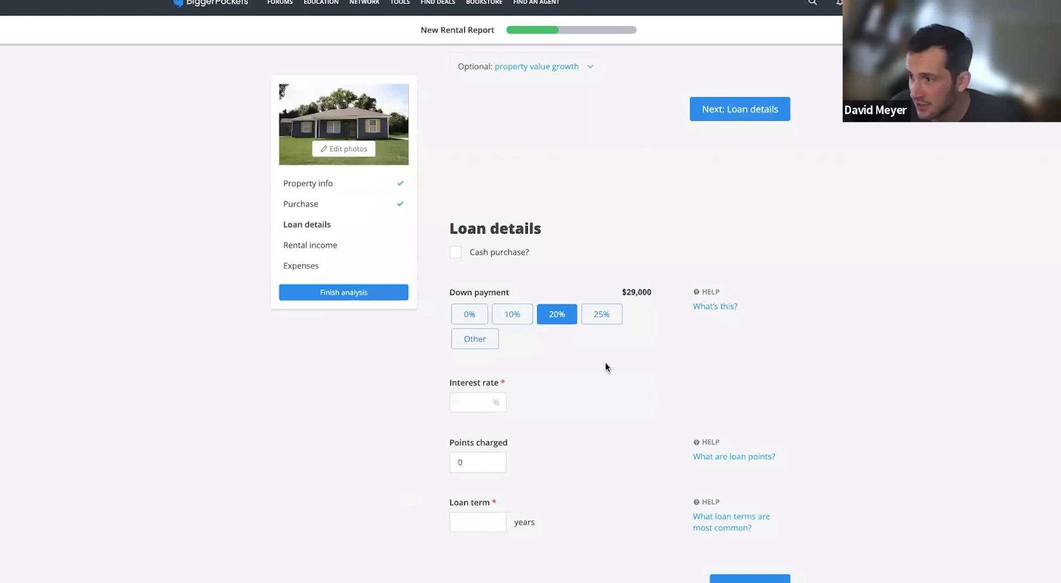
Set a 25% down payment and a 6.5% interest rate
{"action": "scroll", "coordinate": [605, 363], "scroll_direction": "down", "scroll_amount": 3}
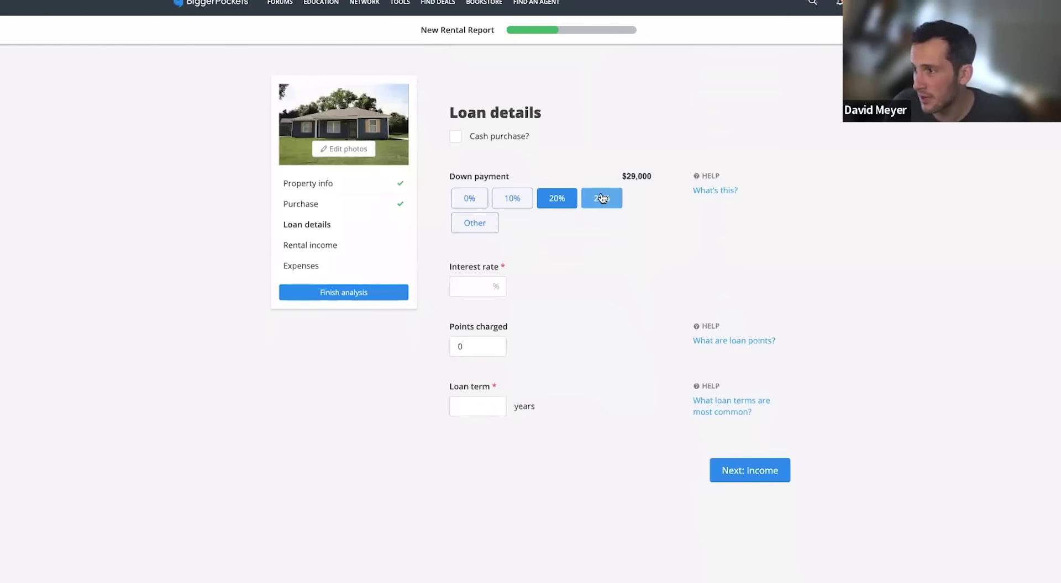
{"action": "left_click", "coordinate": [602, 199]}
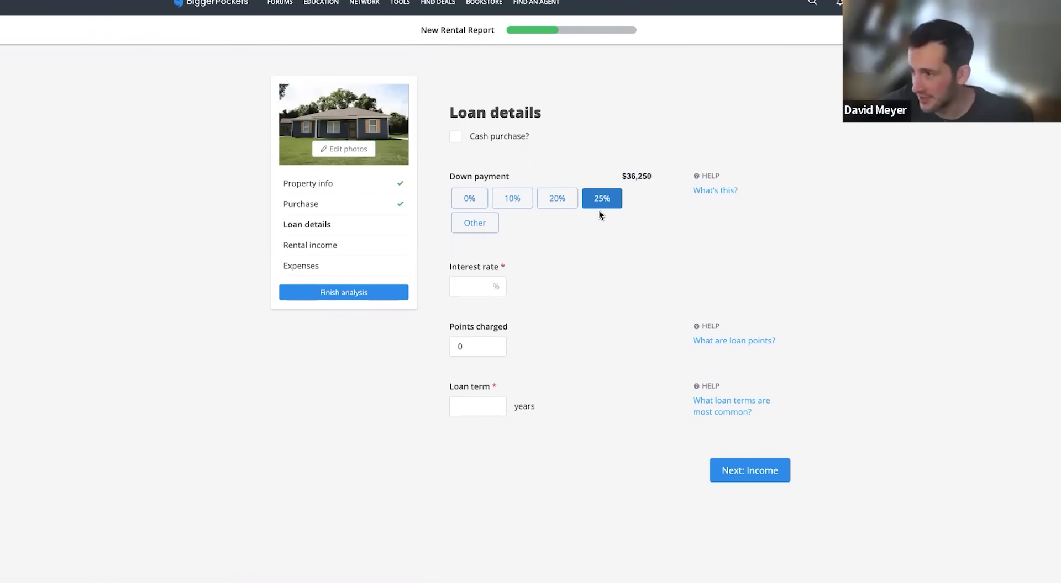
{"action": "left_click", "coordinate": [475, 286]}
{"action": "type", "text": "6"}
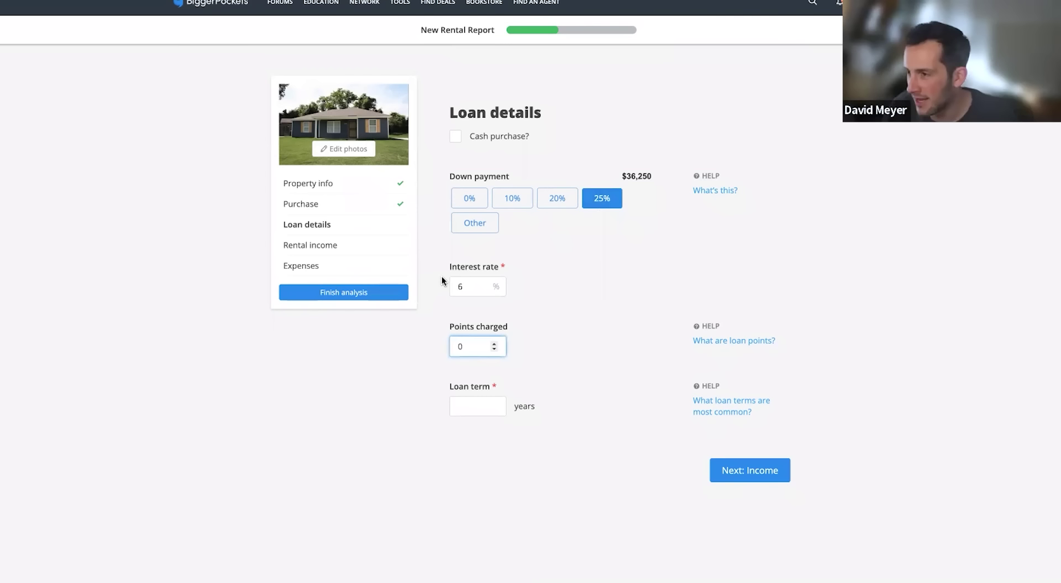
{"action": "left_click", "coordinate": [469, 286]}
{"action": "type", "text": ".5"}
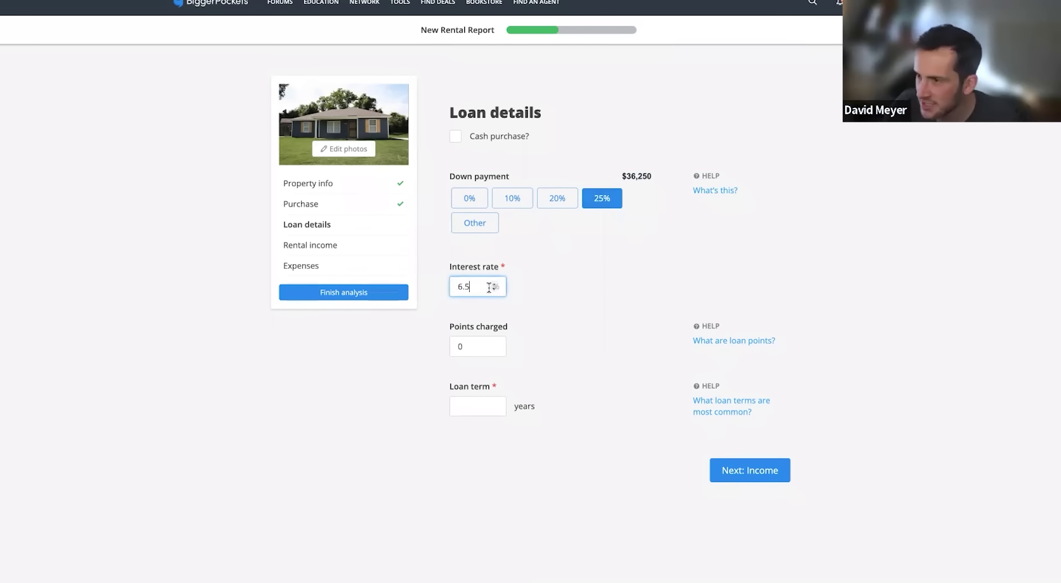
{"action": "left_click", "coordinate": [601, 307]}
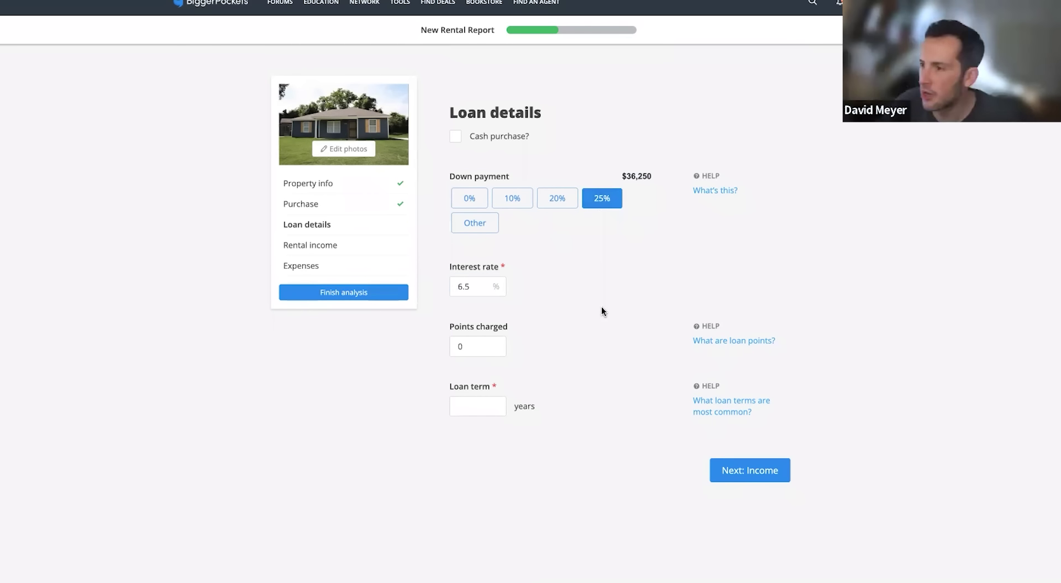
Enter a 30-year loan term, glance at the loan-term help, and continue to Income
{"action": "scroll", "coordinate": [605, 308], "scroll_direction": "down", "scroll_amount": 1}
{"action": "left_click", "coordinate": [464, 381]}
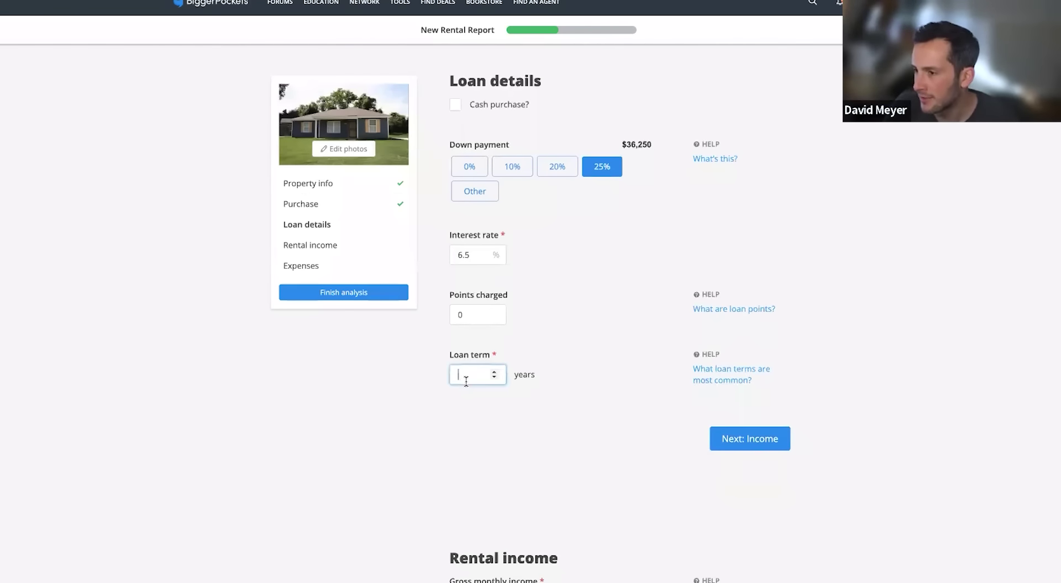
{"action": "type", "text": "30"}
{"action": "left_click", "coordinate": [647, 326]}
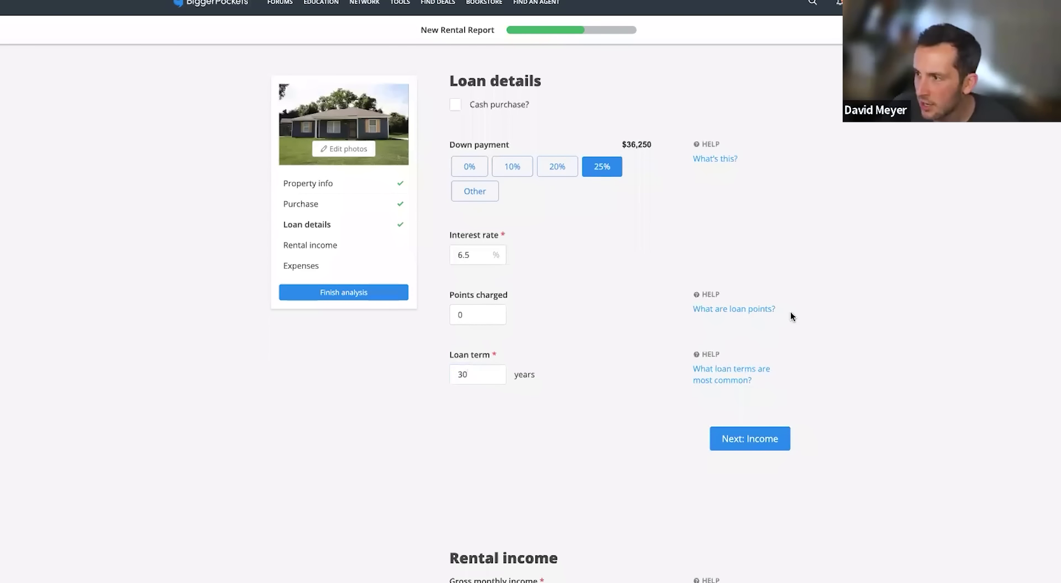
{"action": "left_click", "coordinate": [713, 381]}
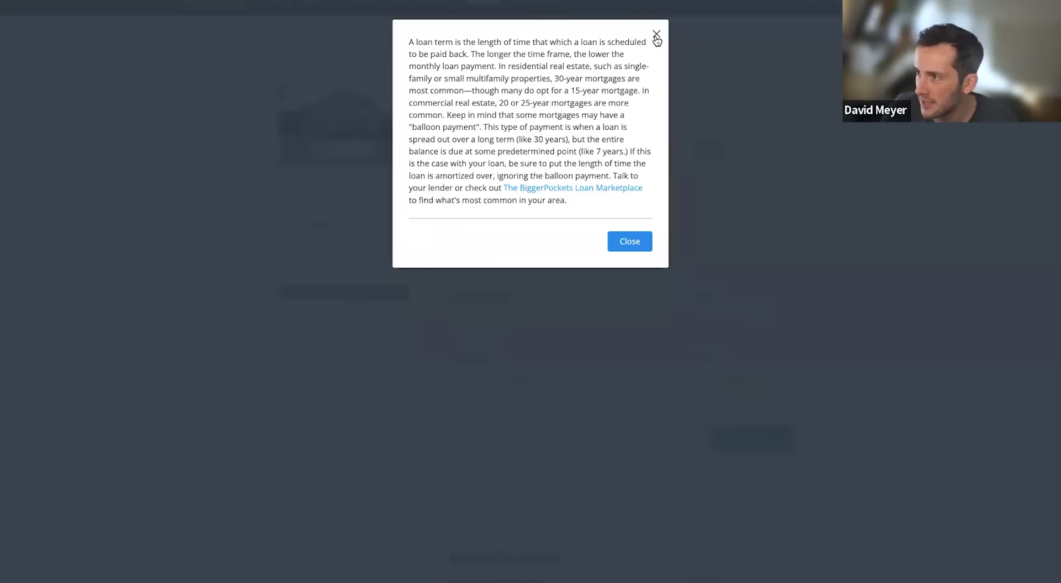
{"action": "left_click", "coordinate": [656, 34]}
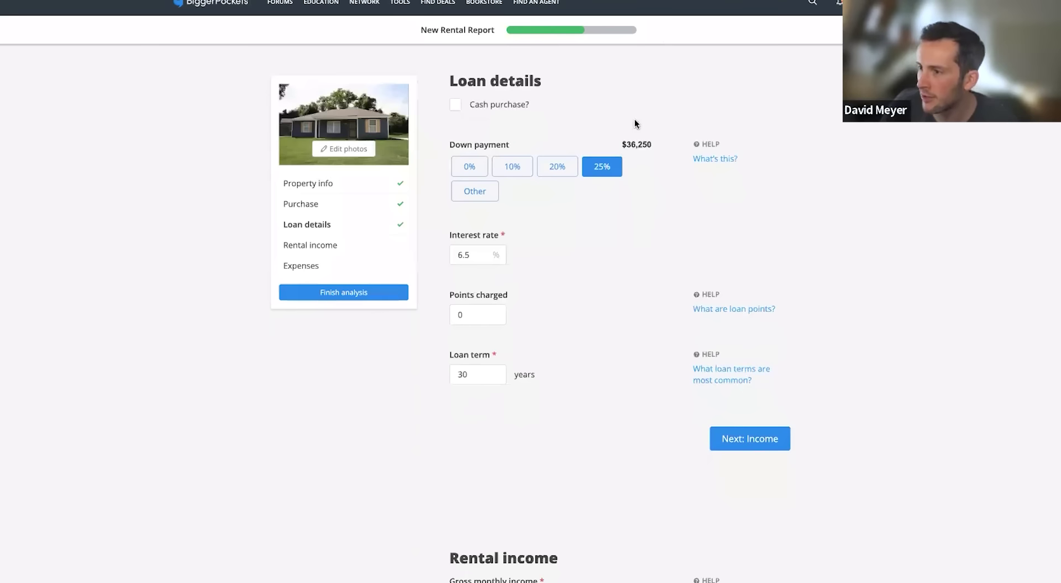
{"action": "left_click", "coordinate": [745, 438]}
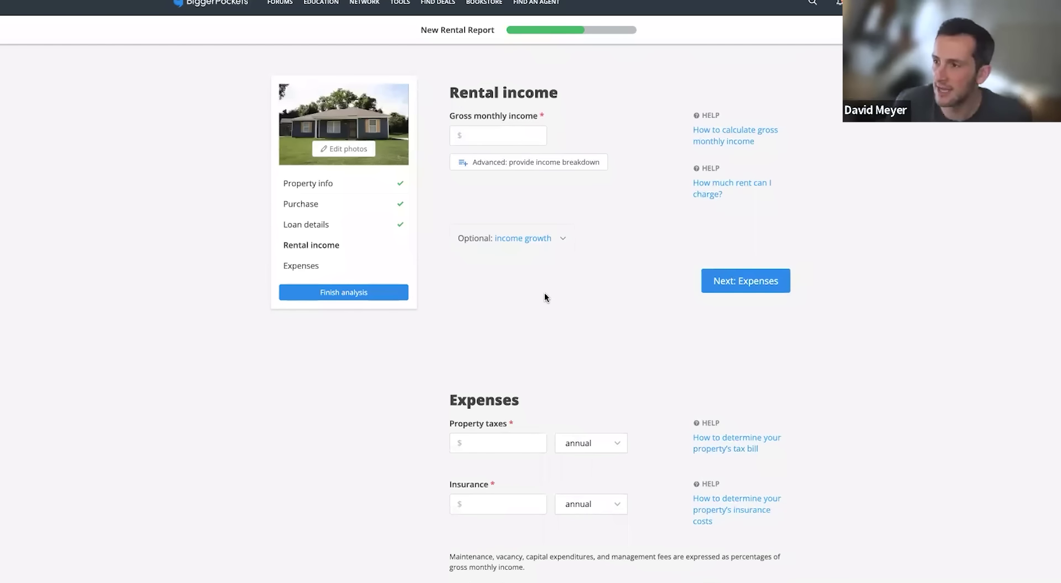
Scroll through the Rental income section, leaving gross monthly income blank
{"action": "scroll", "coordinate": [494, 160], "scroll_direction": "up", "scroll_amount": 1}
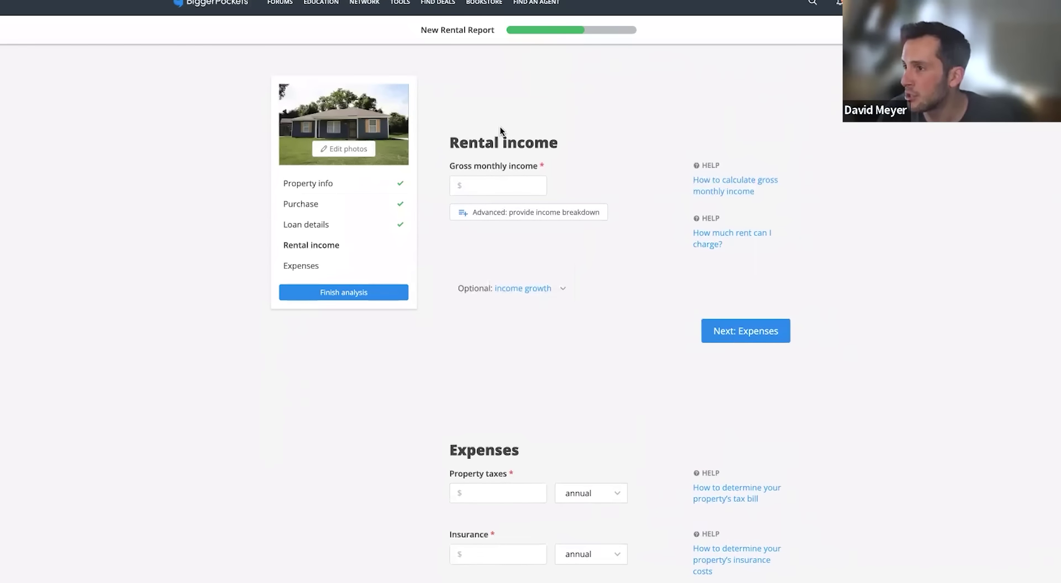
{"action": "scroll", "coordinate": [545, 139], "scroll_direction": "down", "scroll_amount": 1}
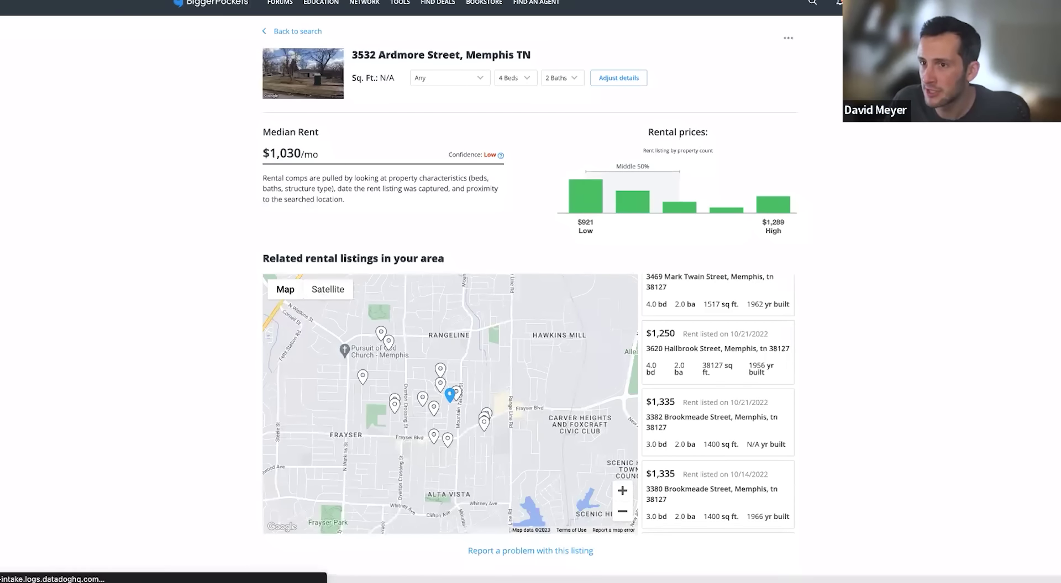
{"action": "left_click", "coordinate": [298, 31]}
{"action": "left_click", "coordinate": [355, 140]}
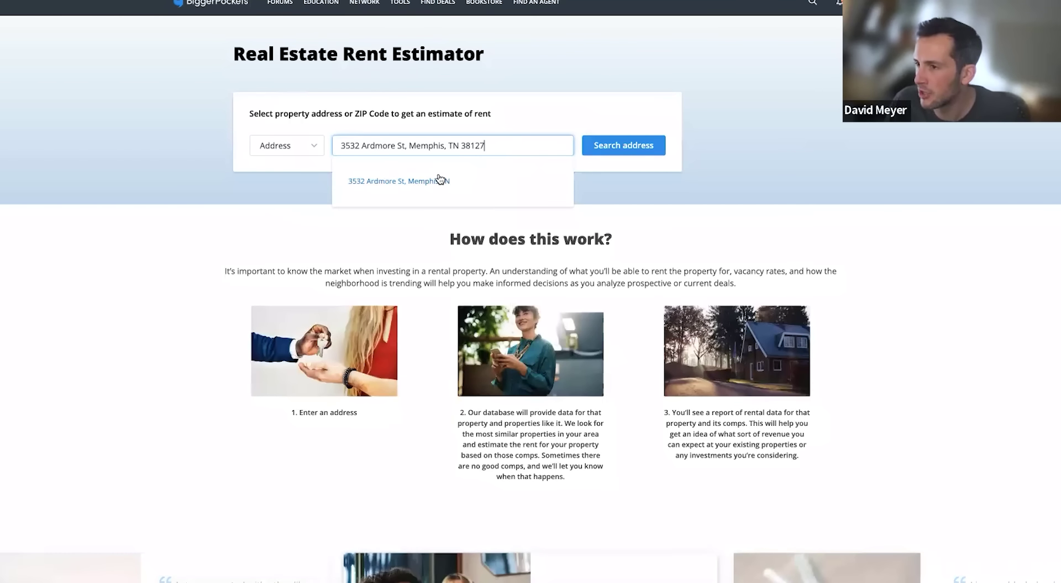
{"action": "left_click", "coordinate": [435, 182]}
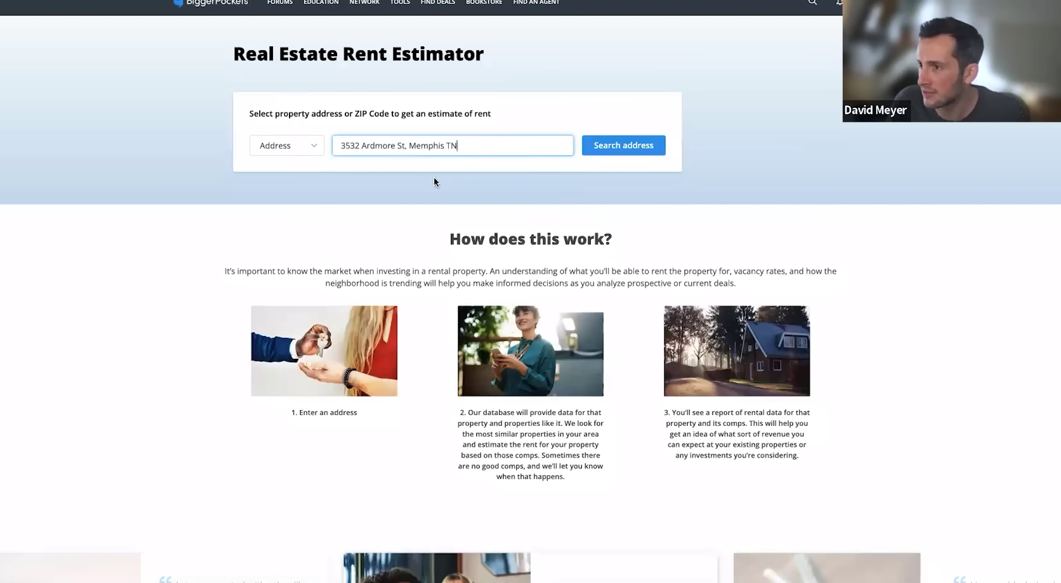
{"action": "left_click", "coordinate": [609, 144]}
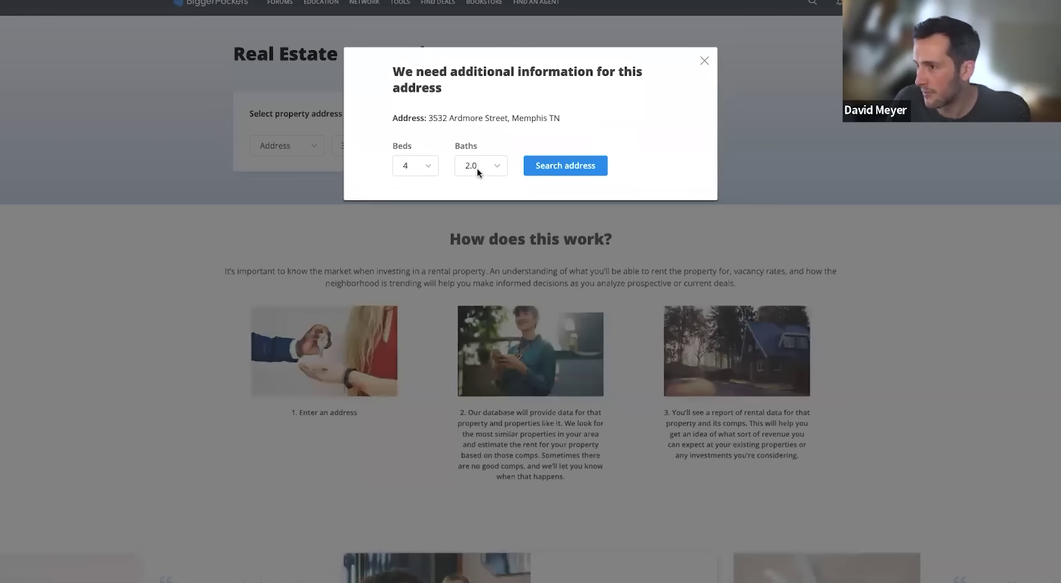
{"action": "left_click", "coordinate": [547, 170]}
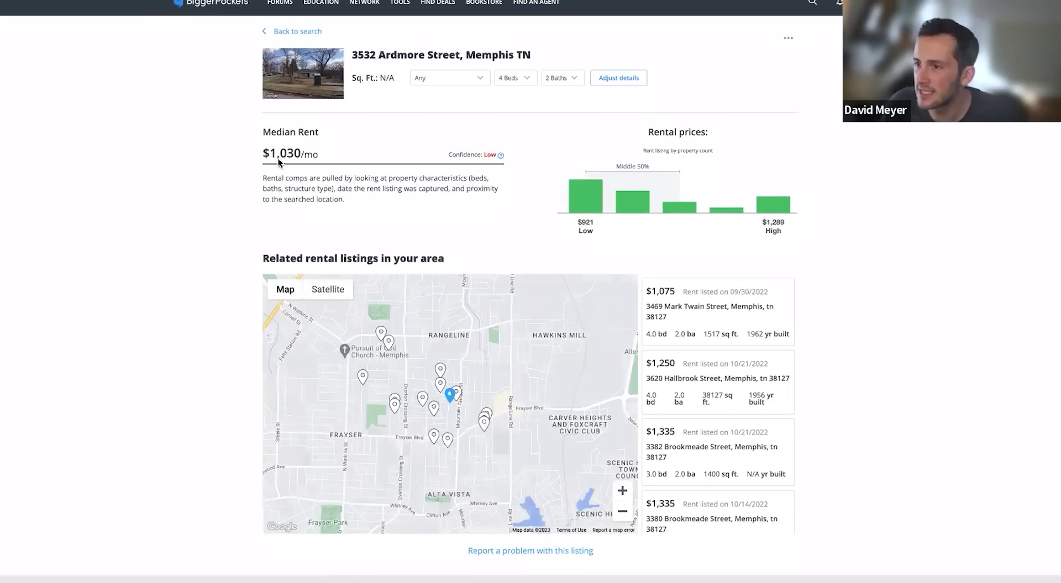
{"action": "left_click_drag", "start_coordinate": [272, 154], "coordinate": [301, 155]}
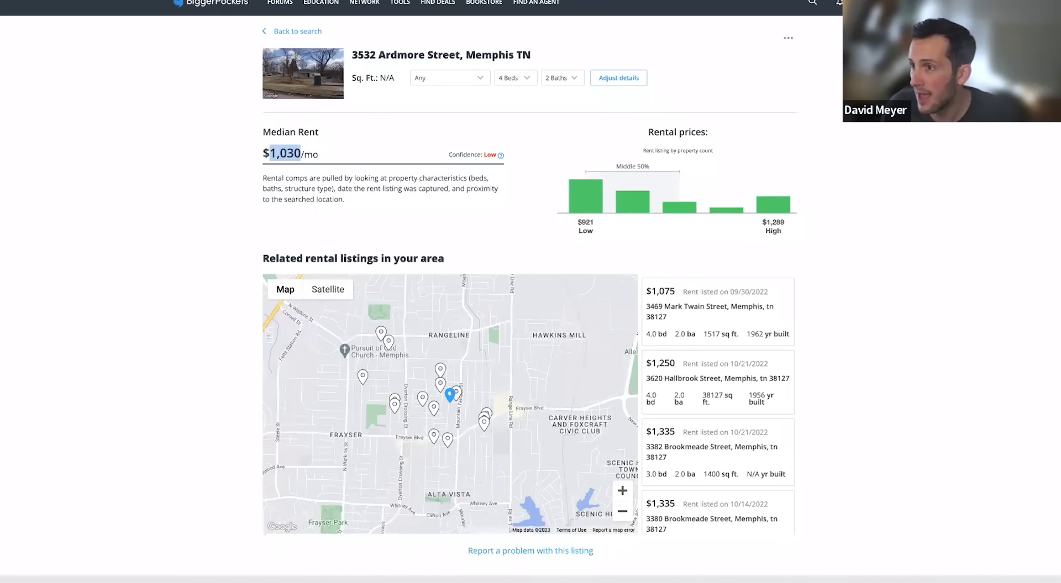
{"action": "key", "text": "alt+Left"}
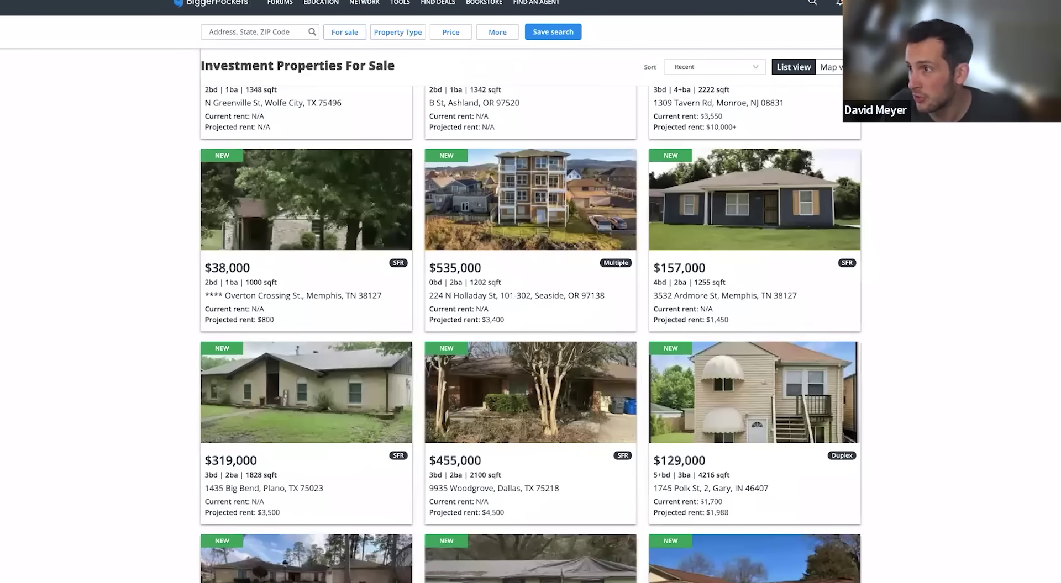
{"action": "key", "text": "alt+Right"}
{"action": "scroll", "coordinate": [863, 229], "scroll_direction": "down", "scroll_amount": 1}
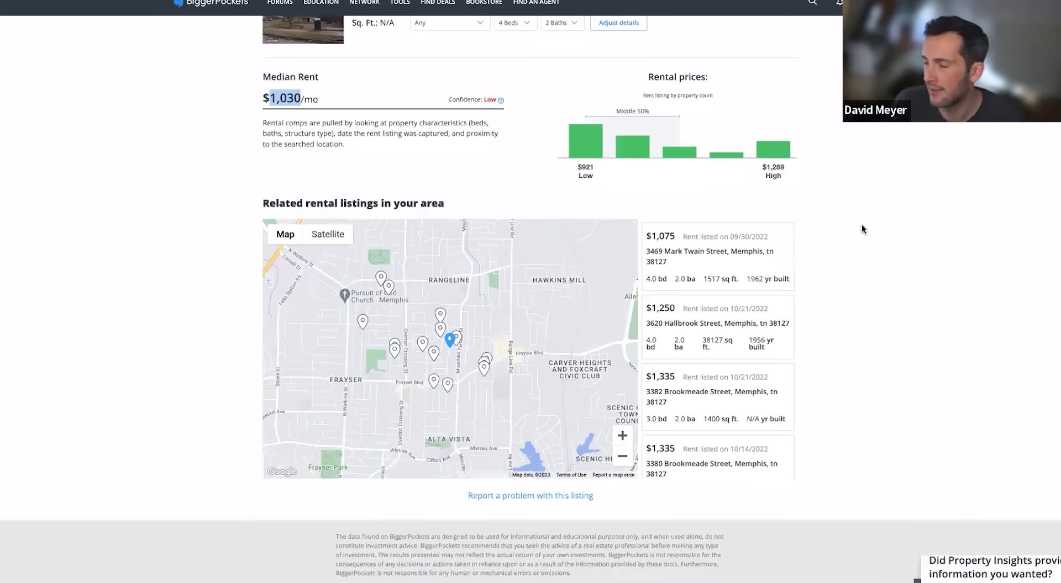
{"action": "scroll", "coordinate": [863, 229], "scroll_direction": "down", "scroll_amount": 1}
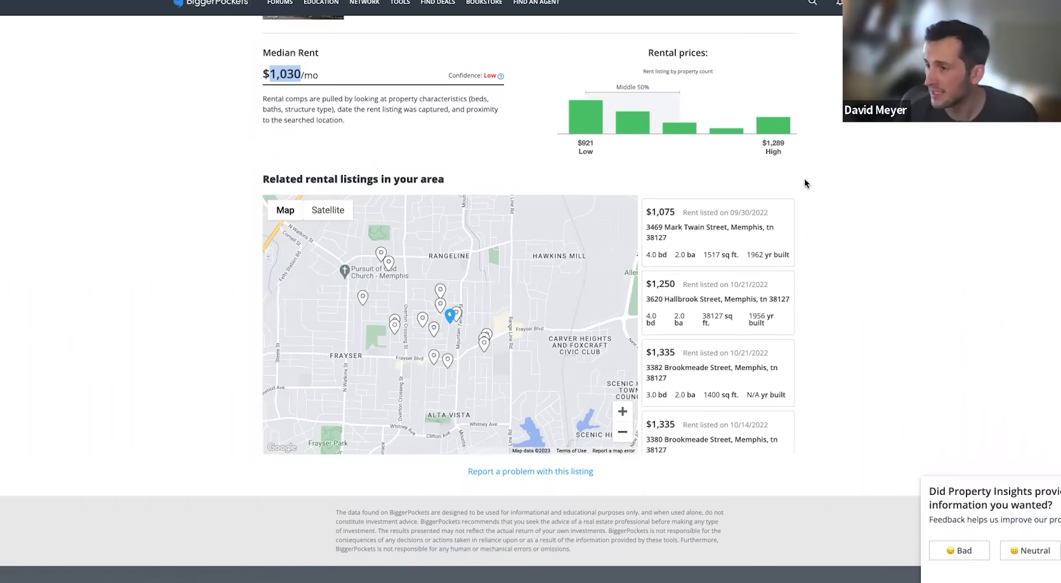
{"action": "left_click", "coordinate": [624, 175]}
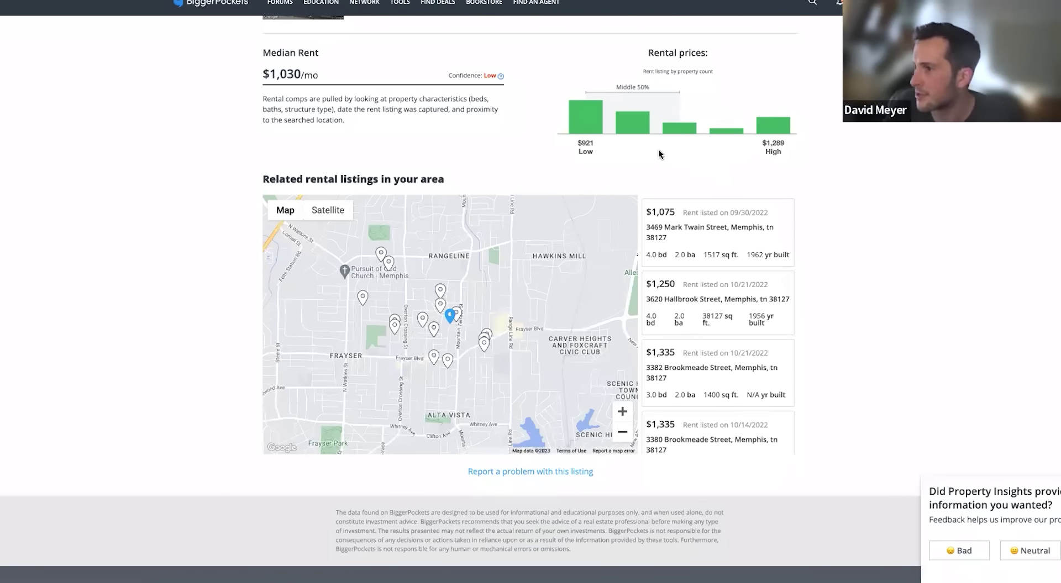
{"action": "mouse_move", "coordinate": [586, 134]}
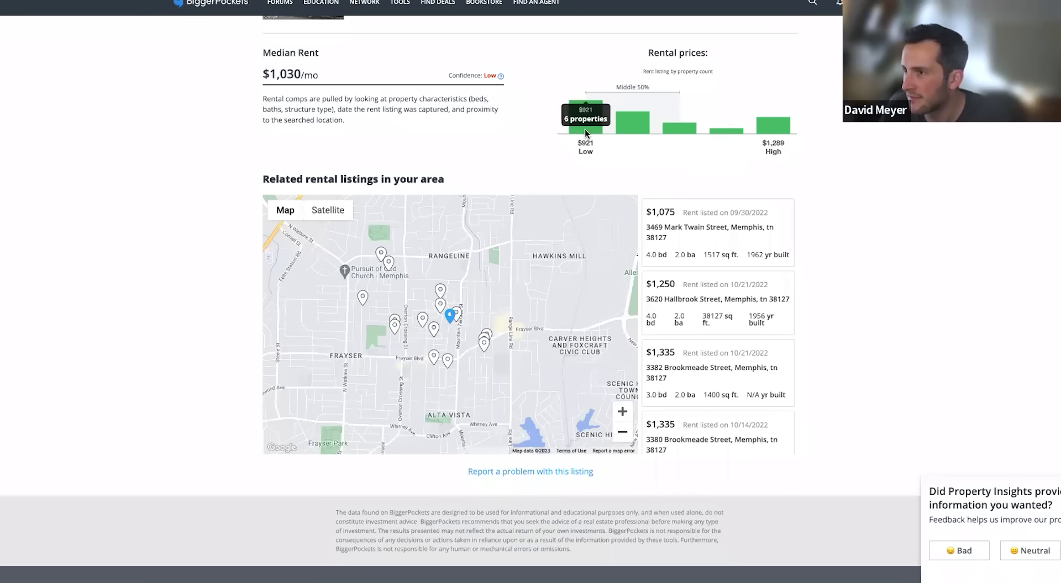
Check the Ardmore listing's $1,450 projected rent and return to the Rental income step
{"action": "key", "text": "ctrl+Tab"}
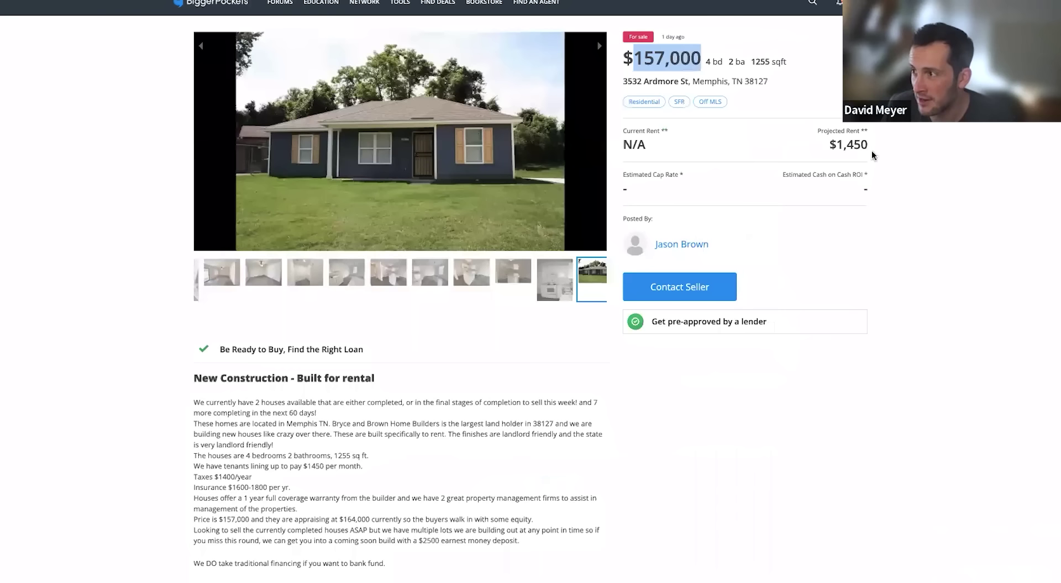
{"action": "left_click_drag", "start_coordinate": [829, 142], "coordinate": [877, 144]}
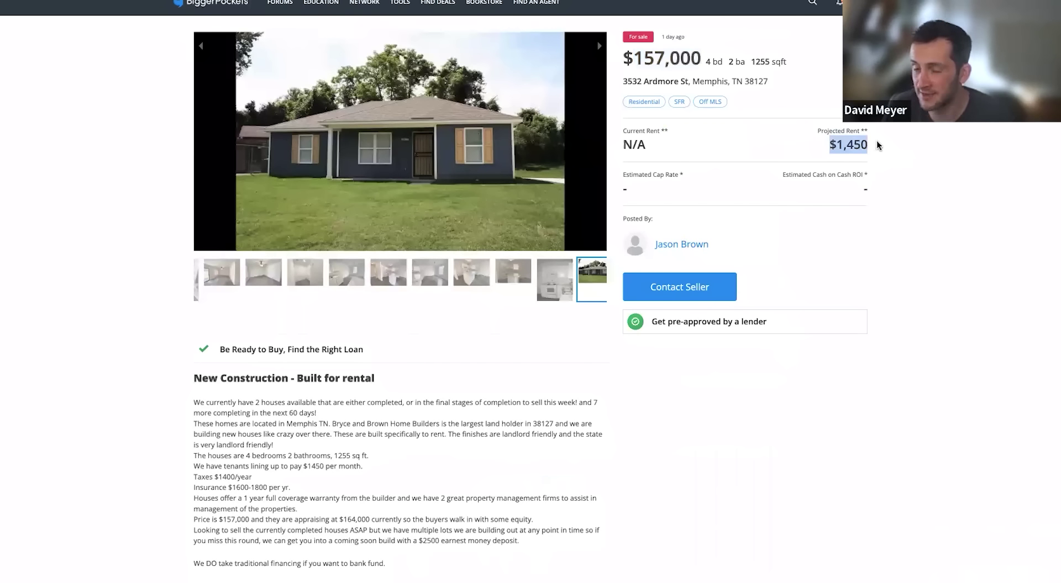
{"action": "mouse_move", "coordinate": [453, 15]}
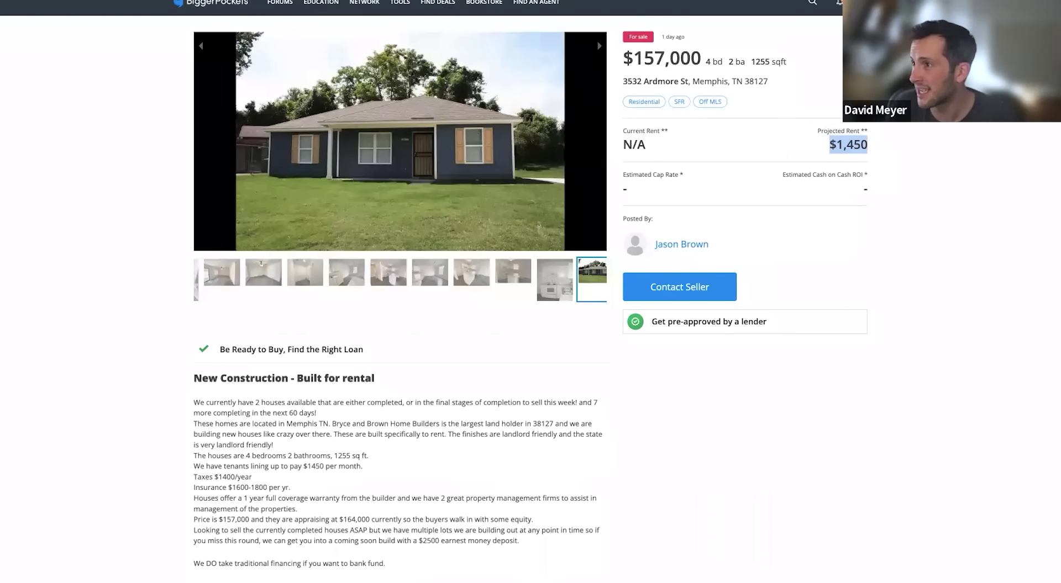
{"action": "scroll", "coordinate": [530, 298], "scroll_direction": "down", "scroll_amount": 15}
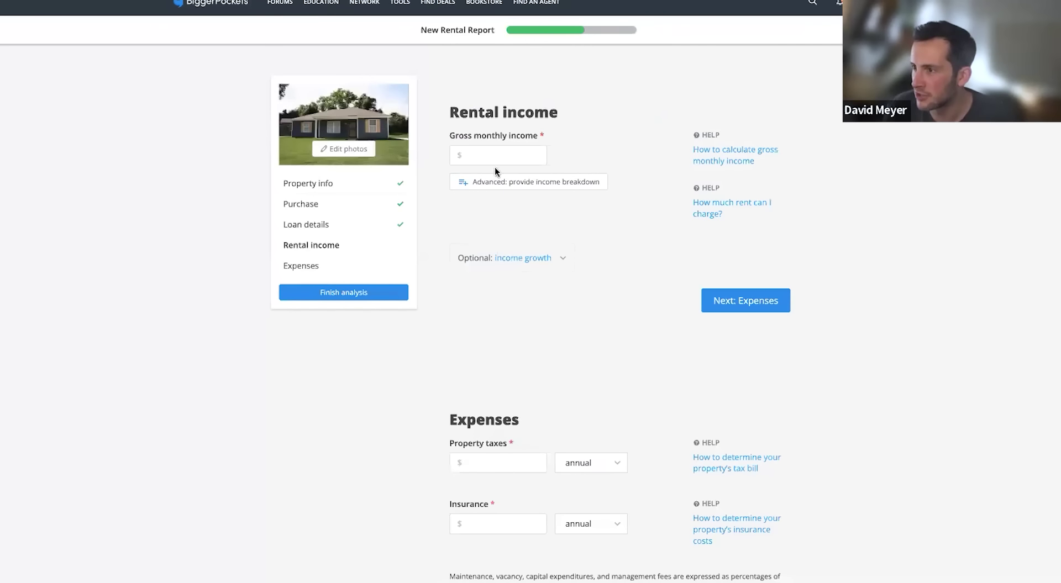
Enter $1,100 gross monthly income and expand income growth, keeping it at 2%
{"action": "left_click", "coordinate": [500, 157]}
{"action": "type", "text": "1100"}
{"action": "left_click", "coordinate": [504, 337]}
{"action": "scroll", "coordinate": [502, 335], "scroll_direction": "up", "scroll_amount": 1}
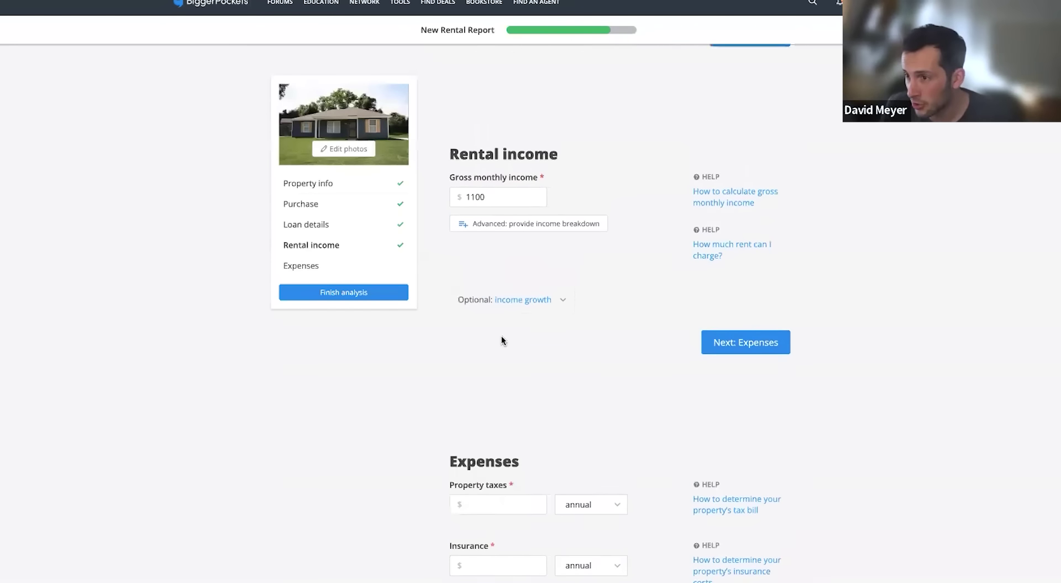
{"action": "left_click", "coordinate": [553, 306]}
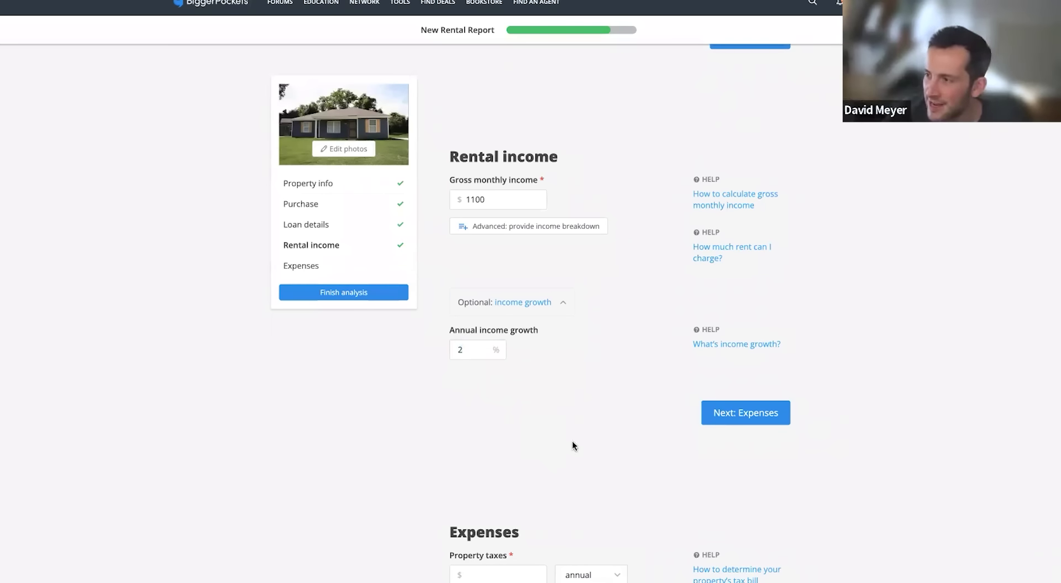
{"action": "scroll", "coordinate": [779, 373], "scroll_direction": "down", "scroll_amount": 1}
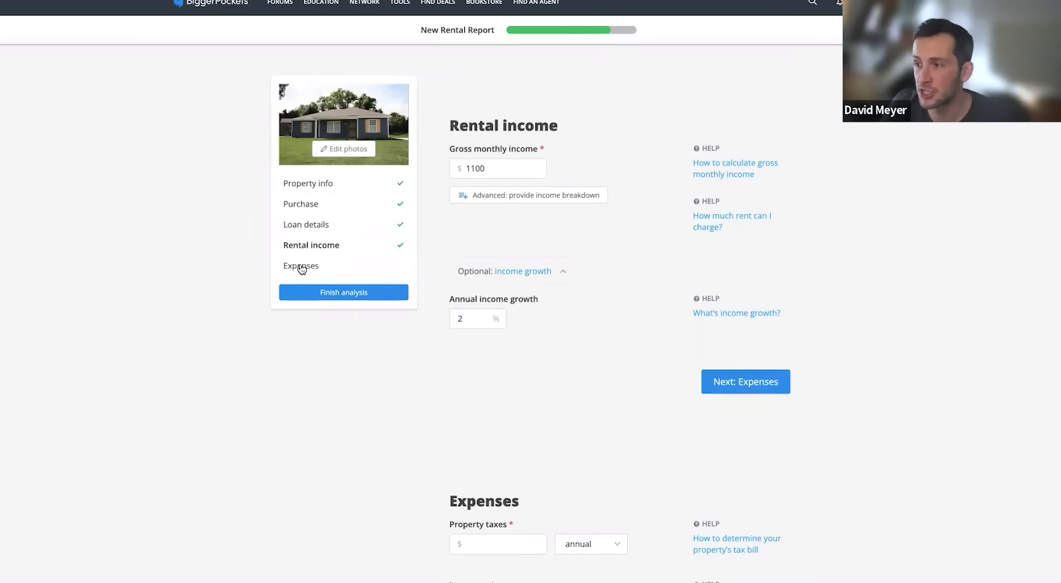
Expand the optional property value growth field under Purchase, then scroll down to Expenses
{"action": "scroll", "coordinate": [631, 446], "scroll_direction": "up", "scroll_amount": 1}
{"action": "scroll", "coordinate": [597, 488], "scroll_direction": "up", "scroll_amount": 8}
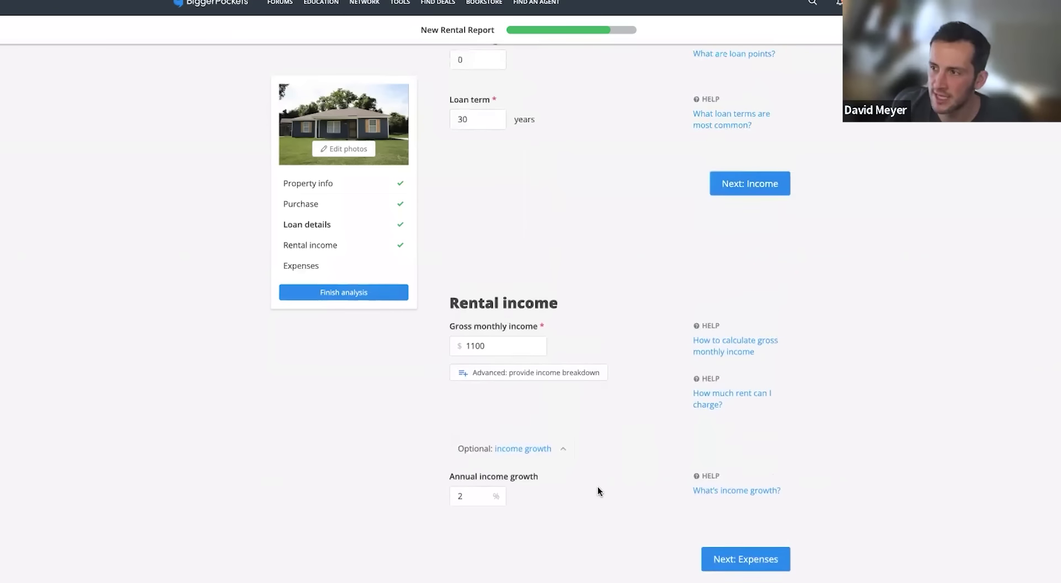
{"action": "scroll", "coordinate": [596, 488], "scroll_direction": "up", "scroll_amount": 6}
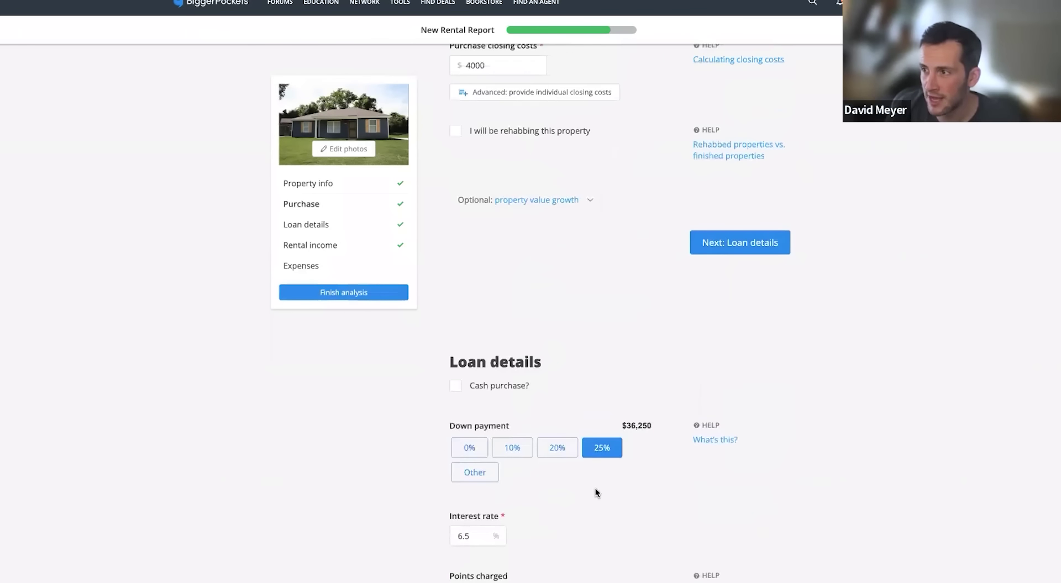
{"action": "left_click", "coordinate": [519, 314]}
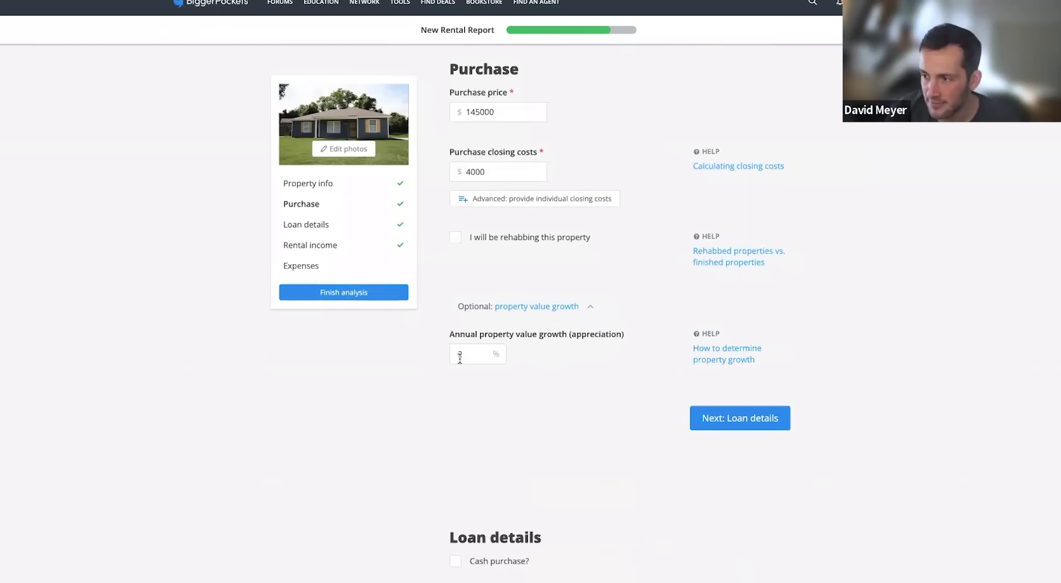
{"action": "scroll", "coordinate": [395, 385], "scroll_direction": "down", "scroll_amount": 6}
{"action": "scroll", "coordinate": [398, 386], "scroll_direction": "down", "scroll_amount": 14}
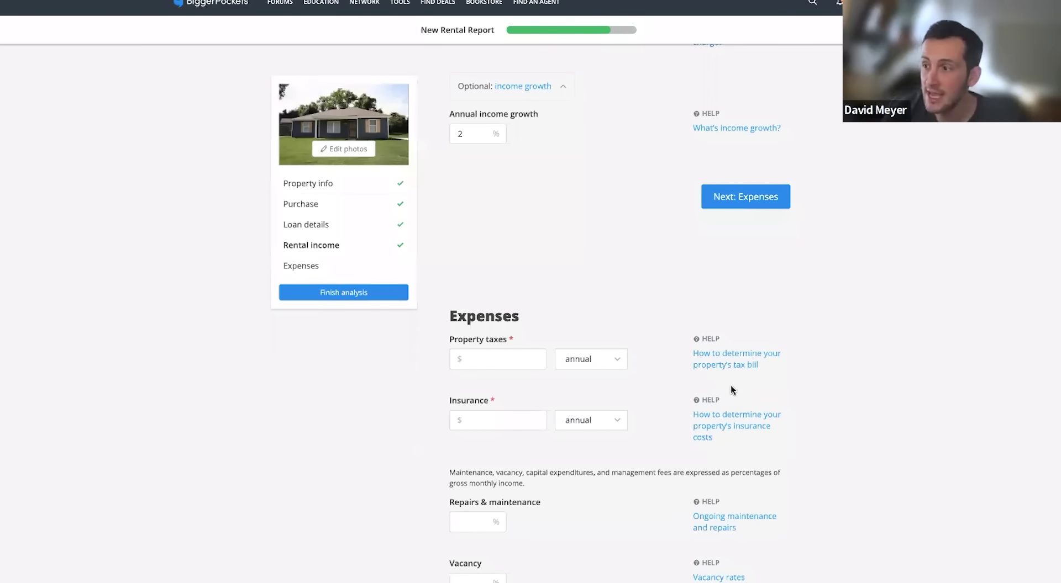
{"action": "scroll", "coordinate": [834, 275], "scroll_direction": "down", "scroll_amount": 1}
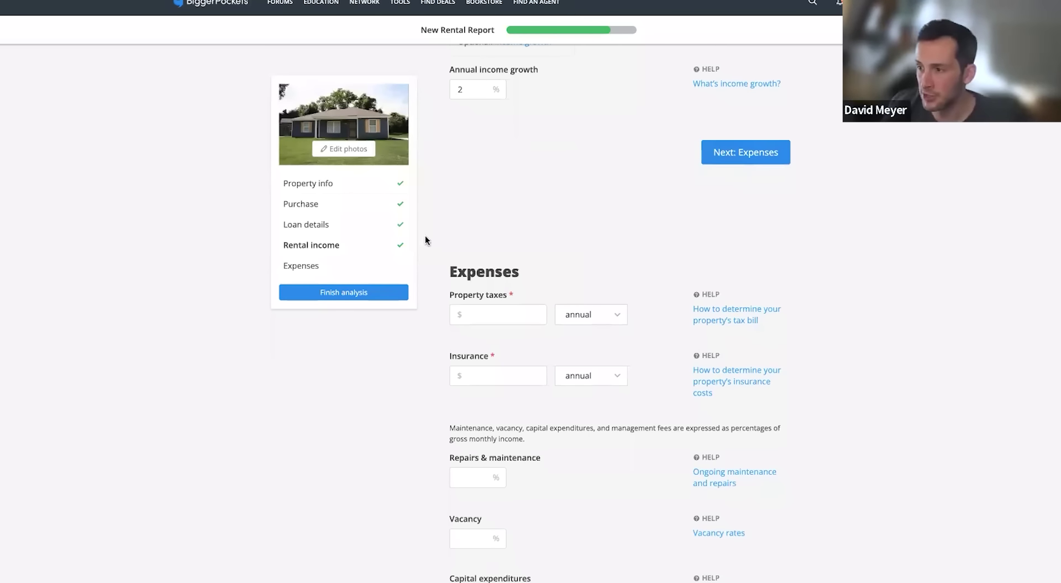
{"action": "scroll", "coordinate": [458, 254], "scroll_direction": "down", "scroll_amount": 1}
Enter $1,500 as the annual property taxes
{"action": "left_click", "coordinate": [500, 287]}
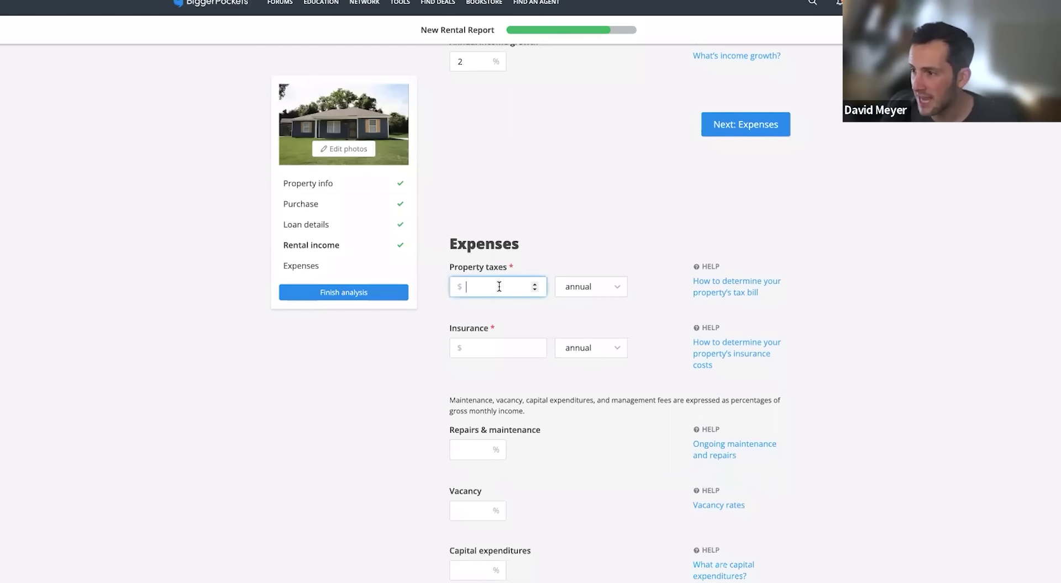
{"action": "type", "text": "1500"}
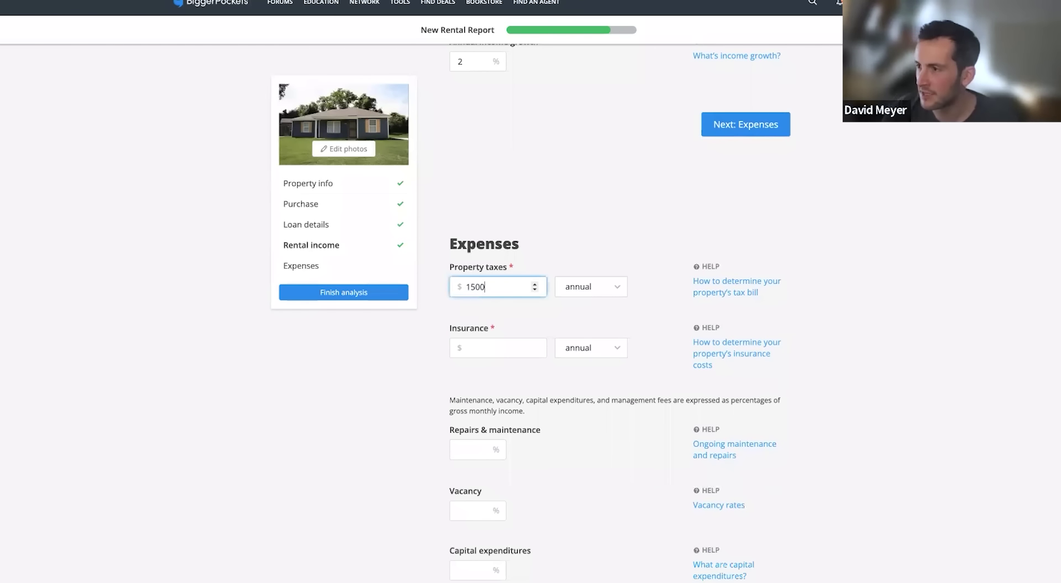
{"action": "left_click", "coordinate": [856, 328]}
Enter $1,200 as the annual insurance cost and move past the Expenses step
{"action": "left_click", "coordinate": [489, 347]}
{"action": "type", "text": "1200"}
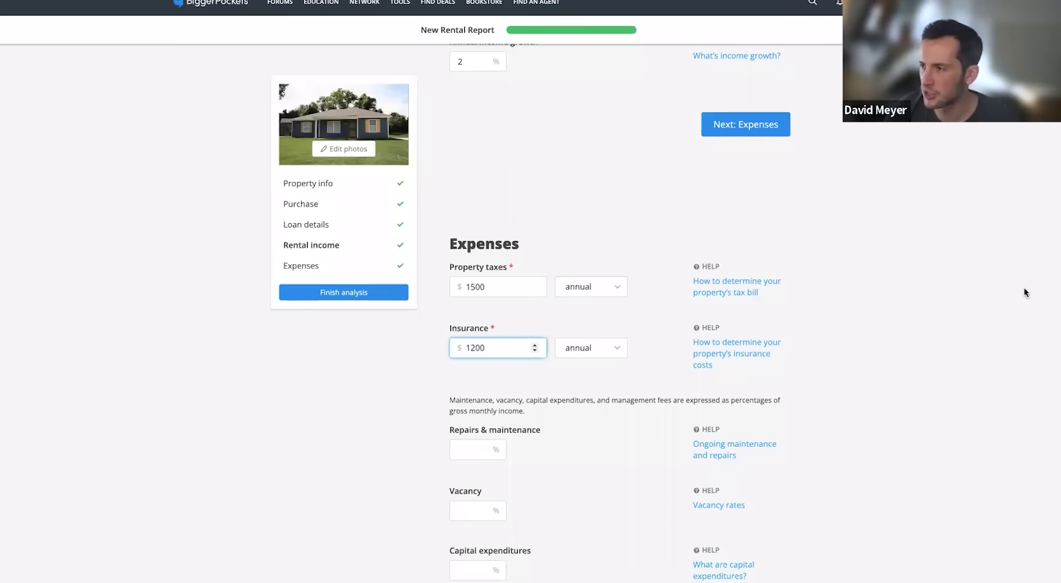
{"action": "left_click", "coordinate": [1039, 299]}
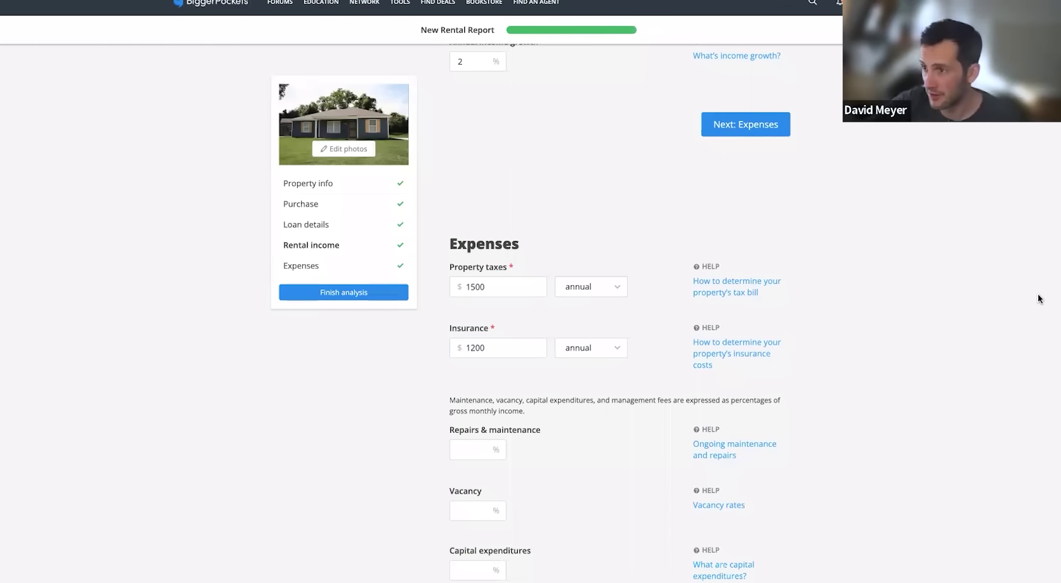
{"action": "scroll", "coordinate": [1038, 299], "scroll_direction": "down", "scroll_amount": 1}
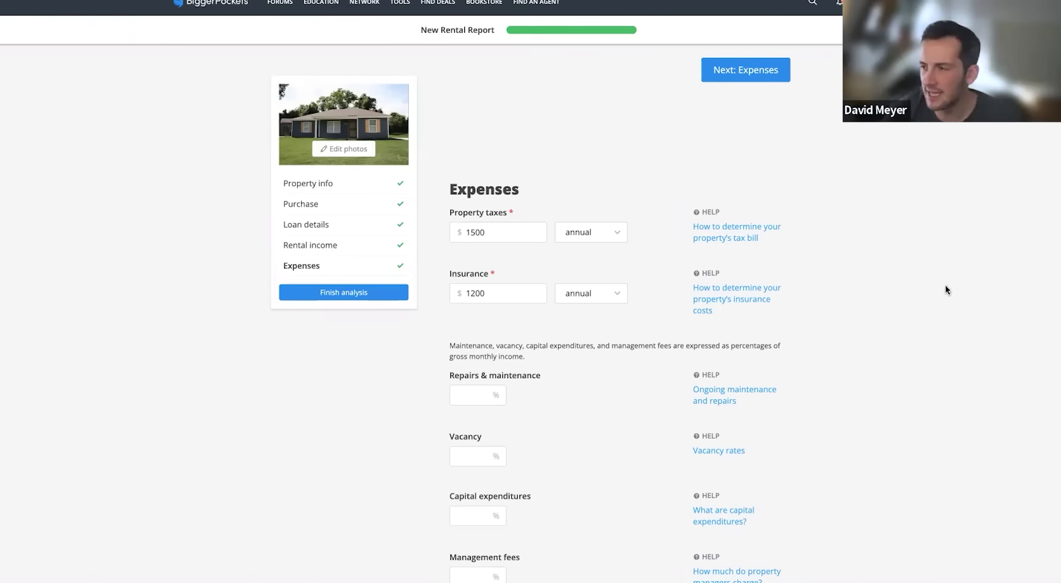
{"action": "scroll", "coordinate": [931, 292], "scroll_direction": "down", "scroll_amount": 2}
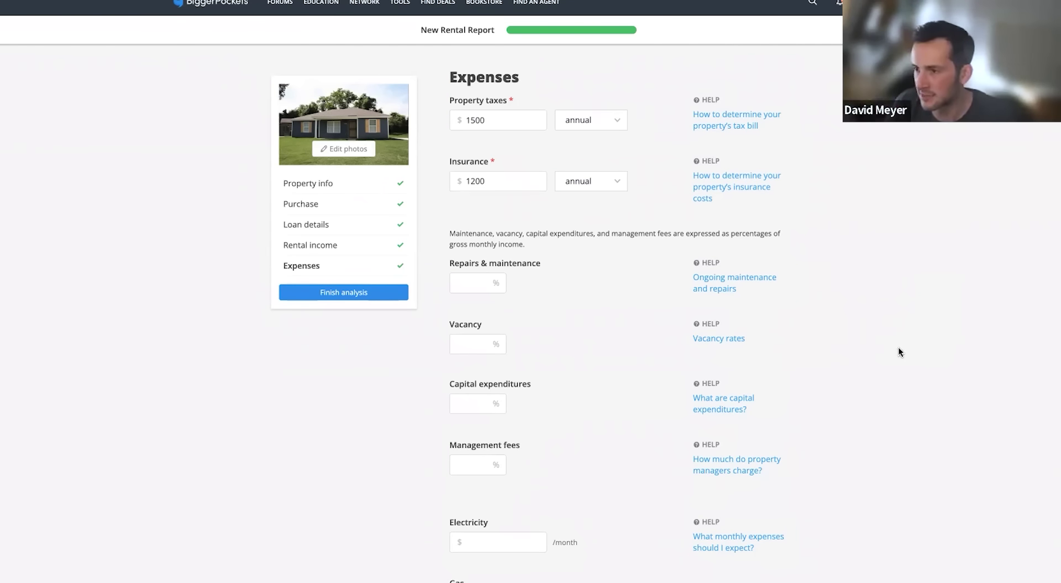
Enter 5% each for repairs & maintenance, vacancy and capital expenditures ($55/month apiece)
{"action": "left_click", "coordinate": [462, 279]}
{"action": "type", "text": "5"}
{"action": "key", "text": "Tab"}
{"action": "key", "text": "Tab"}
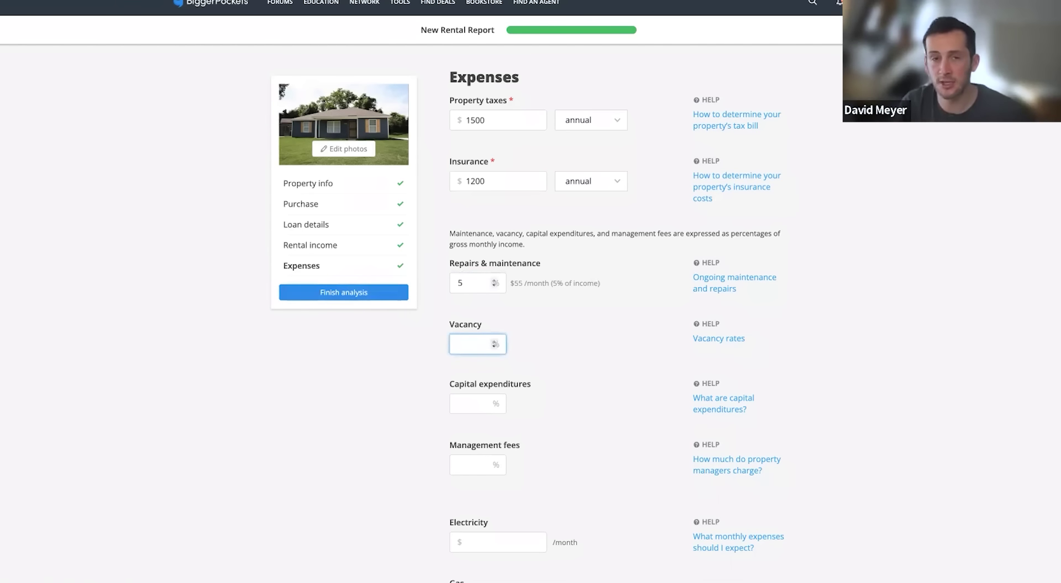
{"action": "type", "text": "5"}
{"action": "key", "text": "Tab"}
{"action": "key", "text": "Tab"}
{"action": "type", "text": "5"}
{"action": "key", "text": "Tab"}
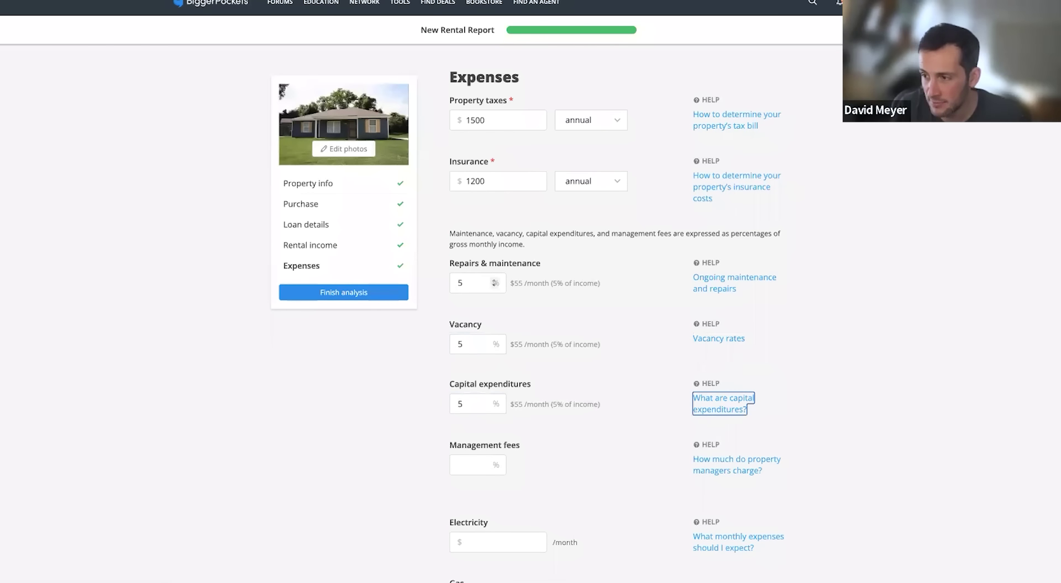
{"action": "key", "text": "Tab"}
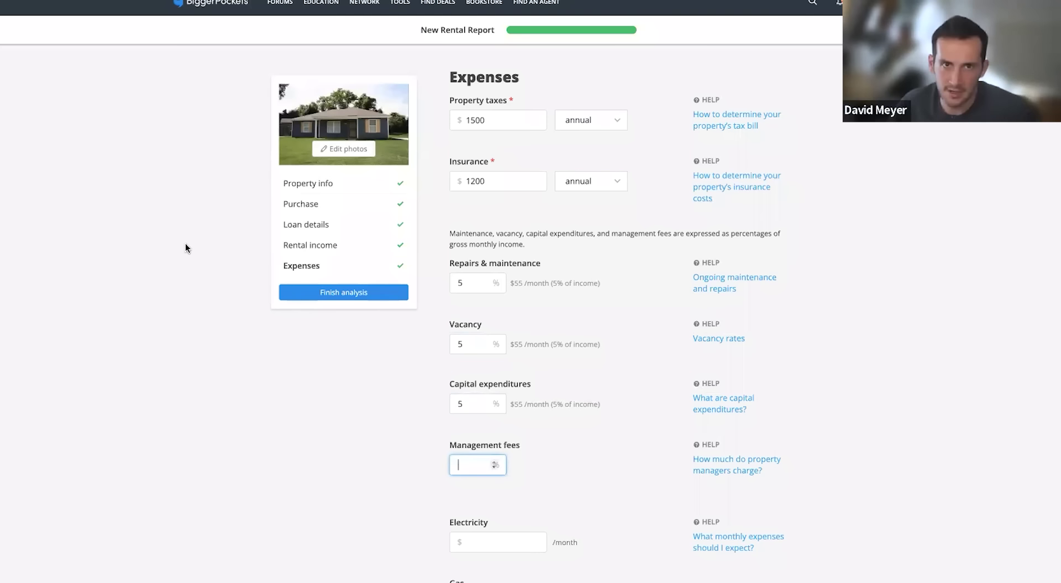
Set management fees to 8% of rent ($88/month)
{"action": "scroll", "coordinate": [179, 253], "scroll_direction": "down", "scroll_amount": 1}
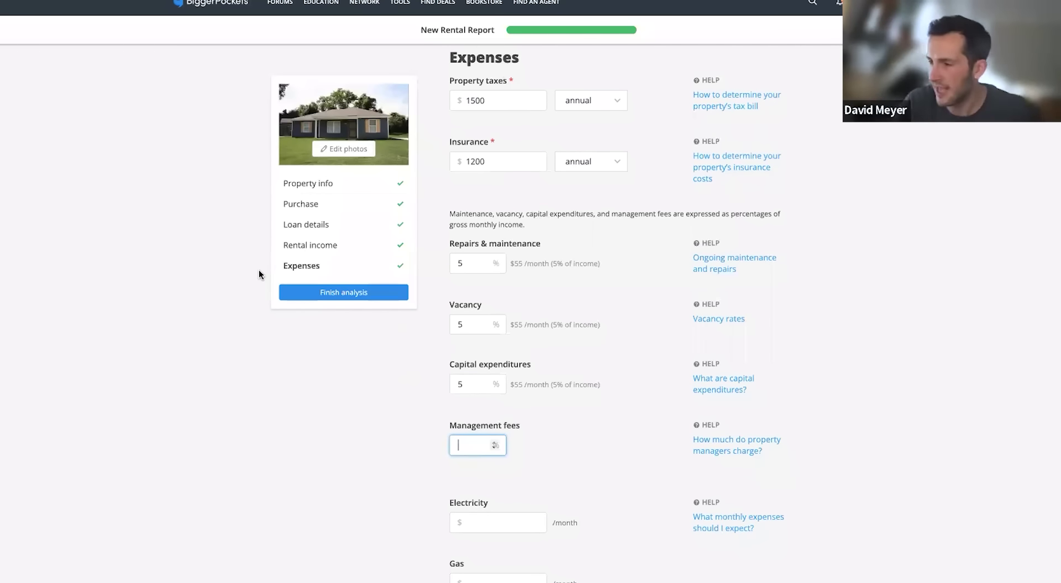
{"action": "scroll", "coordinate": [839, 298], "scroll_direction": "down", "scroll_amount": 2}
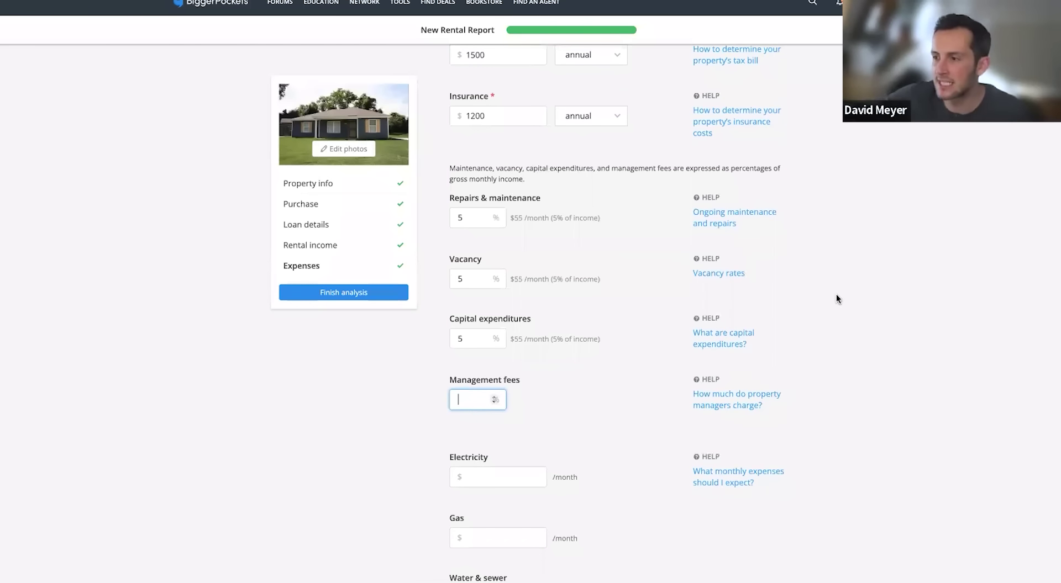
{"action": "scroll", "coordinate": [871, 272], "scroll_direction": "down", "scroll_amount": 1}
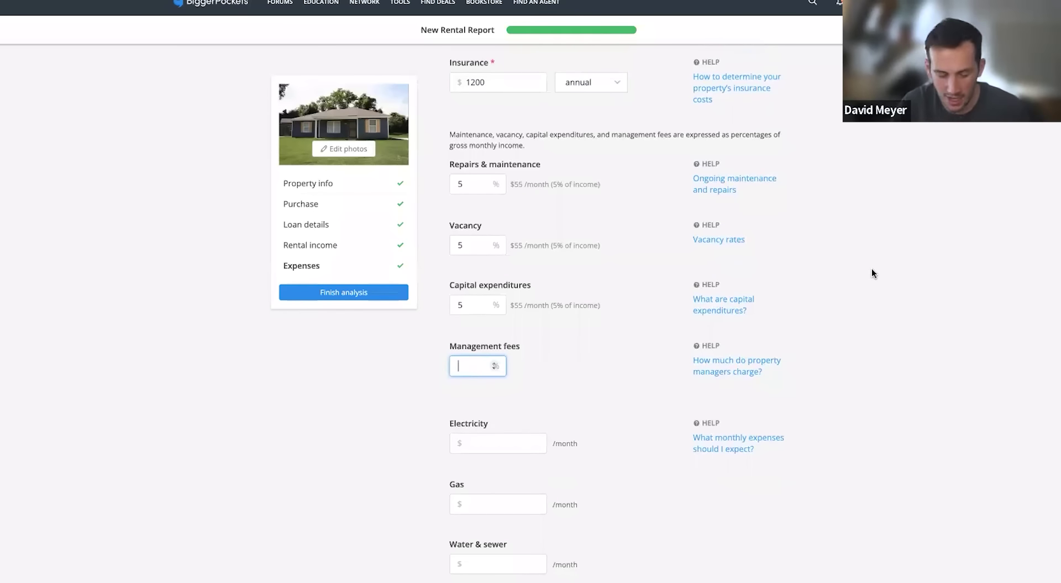
{"action": "type", "text": "8"}
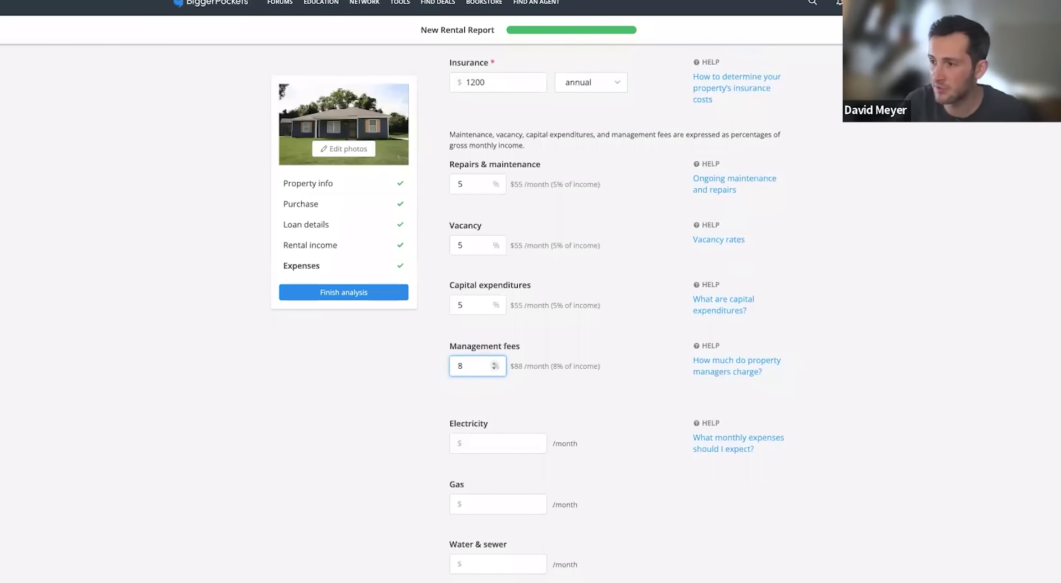
{"action": "key", "text": "Tab"}
Enter monthly utilities: water & sewer $25; electricity, gas, HOA, garbage and other $0
{"action": "scroll", "coordinate": [714, 287], "scroll_direction": "down", "scroll_amount": 2}
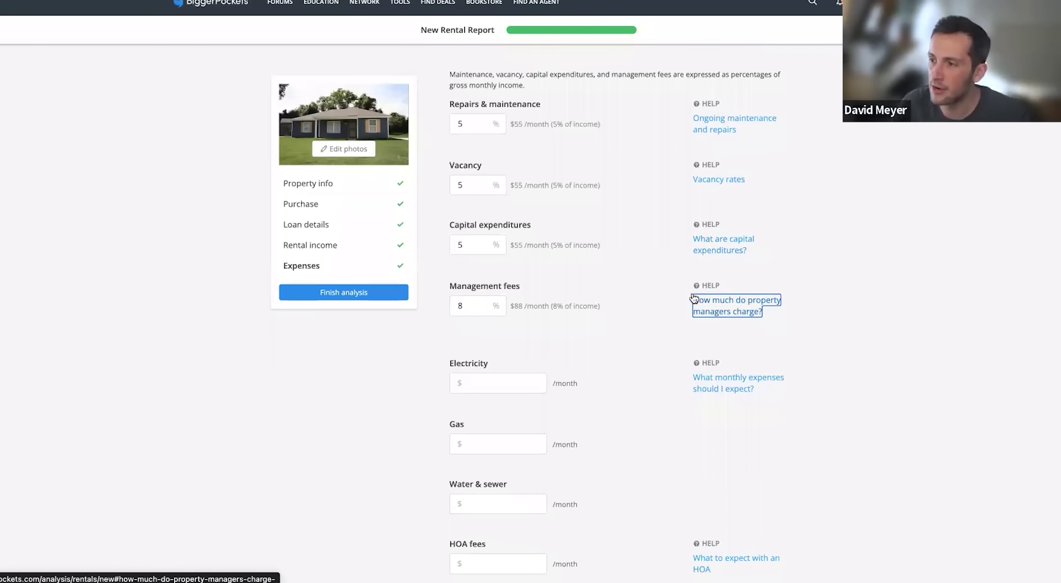
{"action": "left_click", "coordinate": [513, 387]}
{"action": "type", "text": "0"}
{"action": "key", "text": "Tab"}
{"action": "key", "text": "Tab"}
{"action": "type", "text": "0"}
{"action": "key", "text": "Tab"}
{"action": "type", "text": "25"}
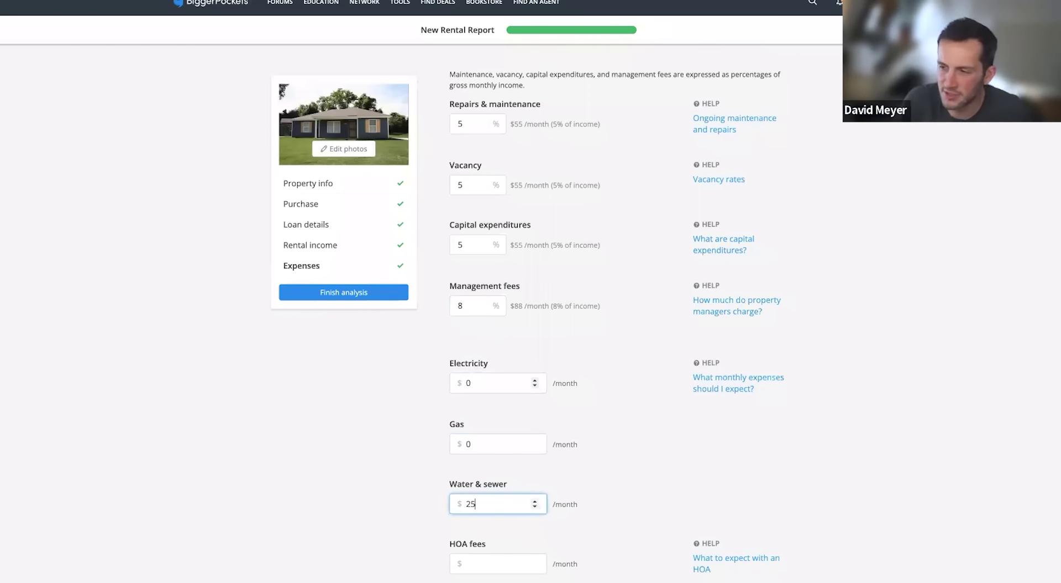
{"action": "key", "text": "Tab"}
{"action": "type", "text": "0"}
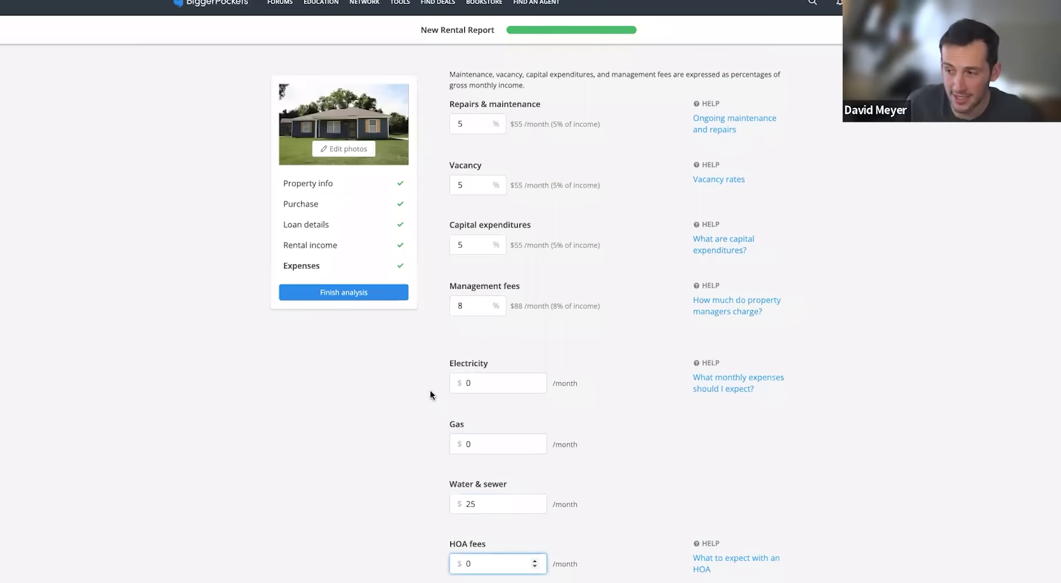
{"action": "scroll", "coordinate": [419, 390], "scroll_direction": "down", "scroll_amount": 5}
{"action": "key", "text": "Tab"}
{"action": "key", "text": "Tab"}
{"action": "type", "text": "0"}
{"action": "key", "text": "Tab"}
{"action": "type", "text": "0"}
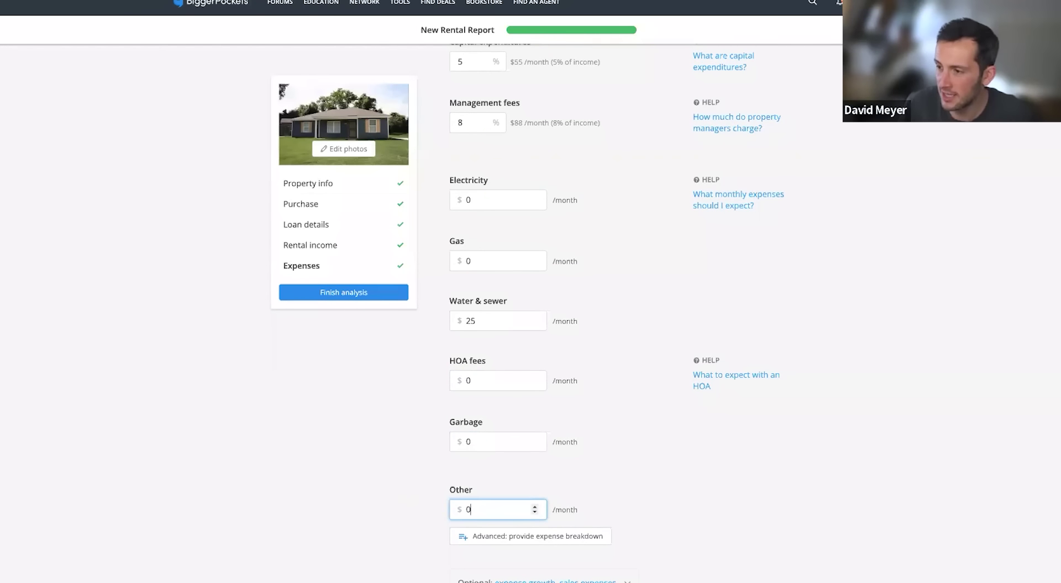
{"action": "key", "text": "Tab"}
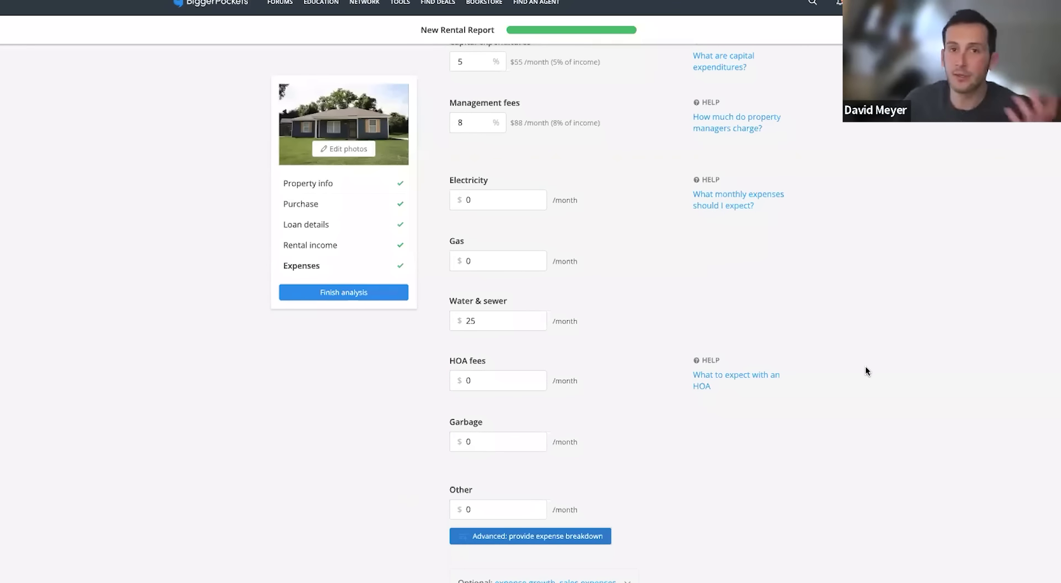
{"action": "scroll", "coordinate": [865, 371], "scroll_direction": "up", "scroll_amount": 2}
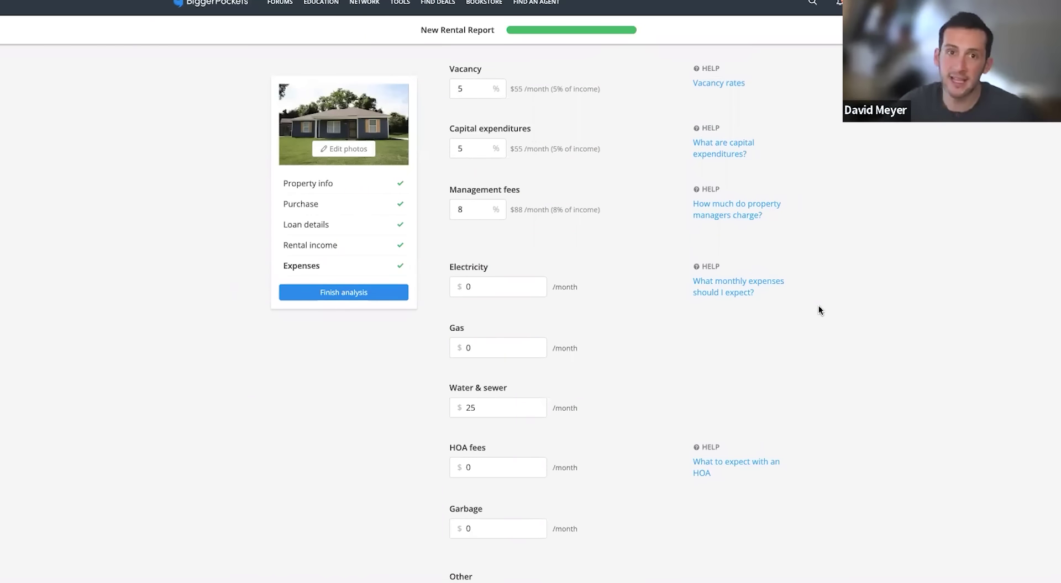
{"action": "scroll", "coordinate": [877, 335], "scroll_direction": "up", "scroll_amount": 2}
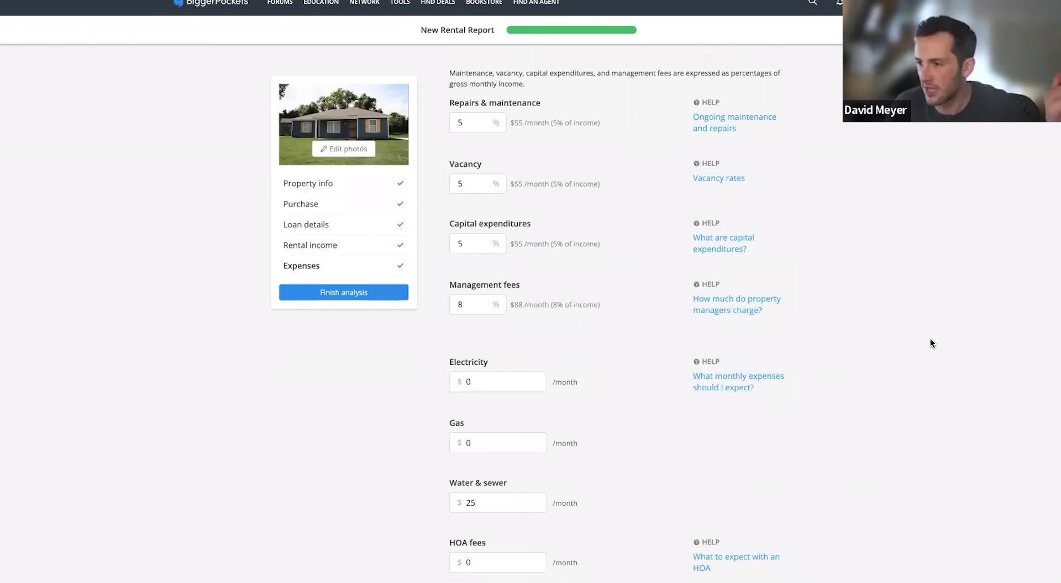
{"action": "scroll", "coordinate": [924, 347], "scroll_direction": "up", "scroll_amount": 2}
{"action": "scroll", "coordinate": [926, 347], "scroll_direction": "down", "scroll_amount": 4}
{"action": "scroll", "coordinate": [926, 347], "scroll_direction": "down", "scroll_amount": 6}
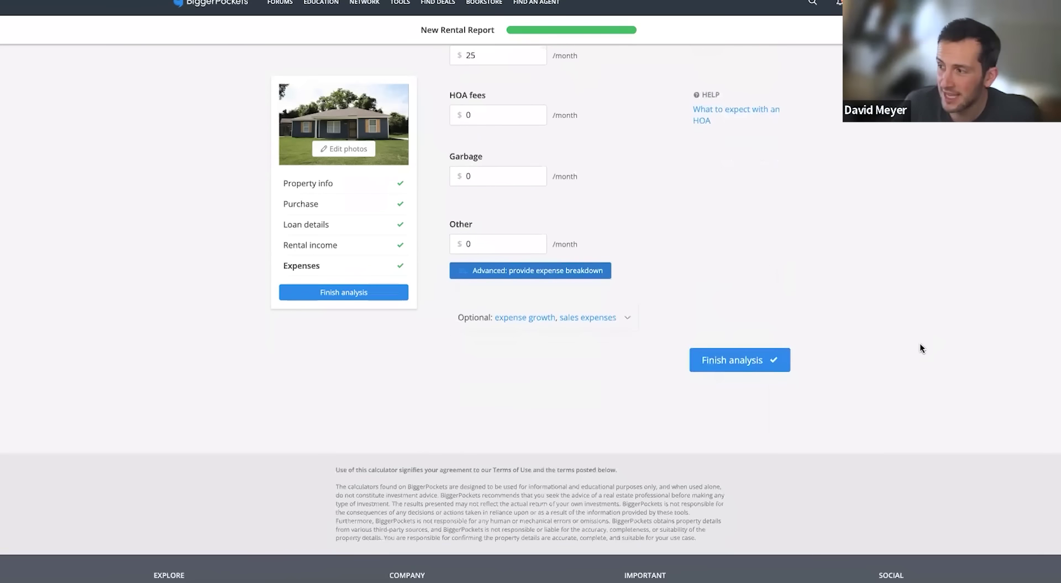
Finish the analysis and check the report's -$90/month cash flow
{"action": "left_click", "coordinate": [751, 358]}
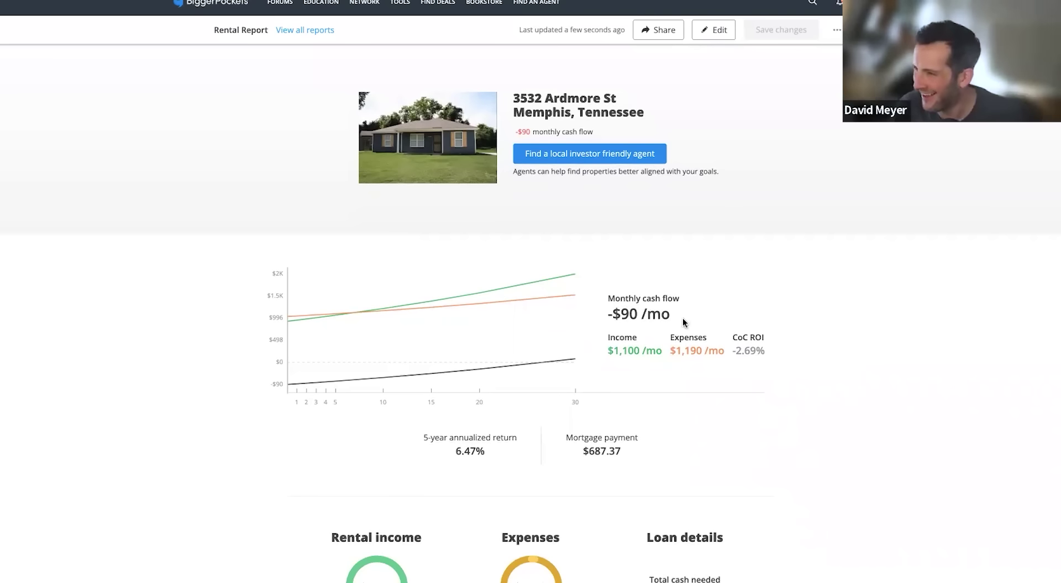
{"action": "left_click_drag", "start_coordinate": [683, 321], "coordinate": [593, 312]}
{"action": "left_click", "coordinate": [846, 318]}
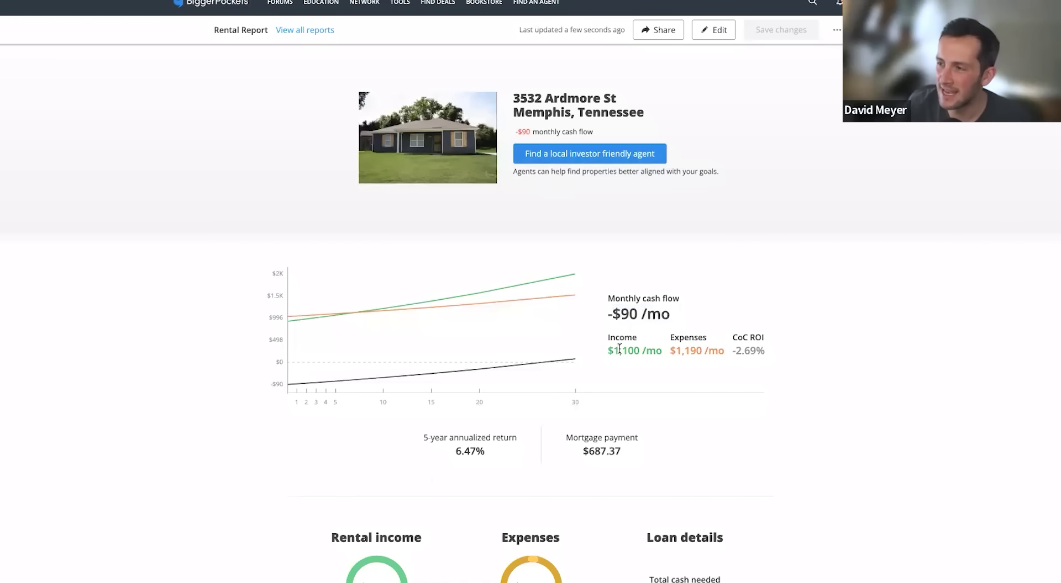
{"action": "left_click_drag", "start_coordinate": [612, 313], "coordinate": [663, 313]}
{"action": "left_click", "coordinate": [699, 317]}
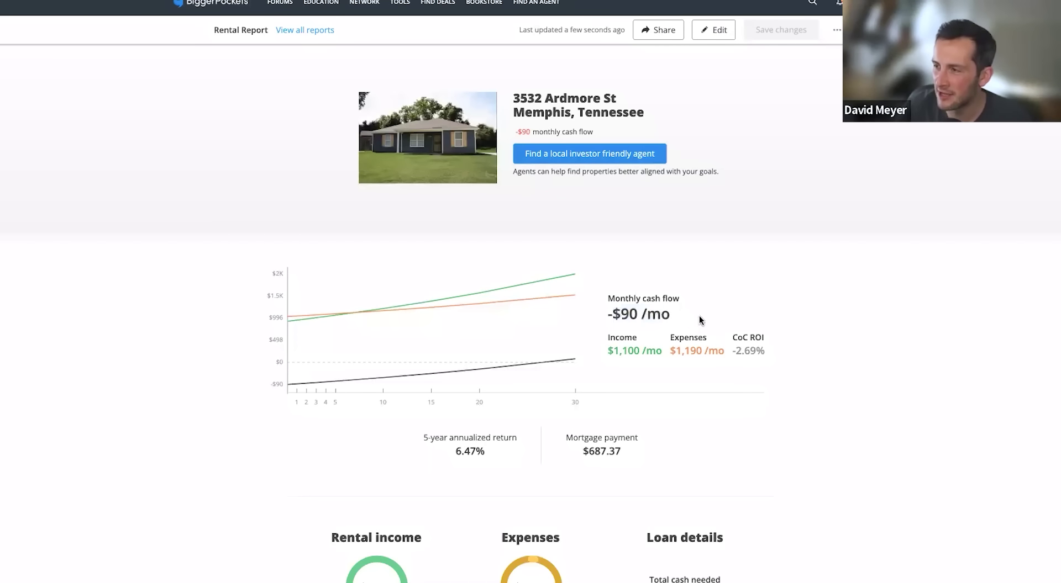
{"action": "left_click_drag", "start_coordinate": [735, 346], "coordinate": [772, 345]}
Scroll through the report to review $1,190 expenses, -2.69% CoC ROI and the sliders
{"action": "scroll", "coordinate": [779, 344], "scroll_direction": "down", "scroll_amount": 3}
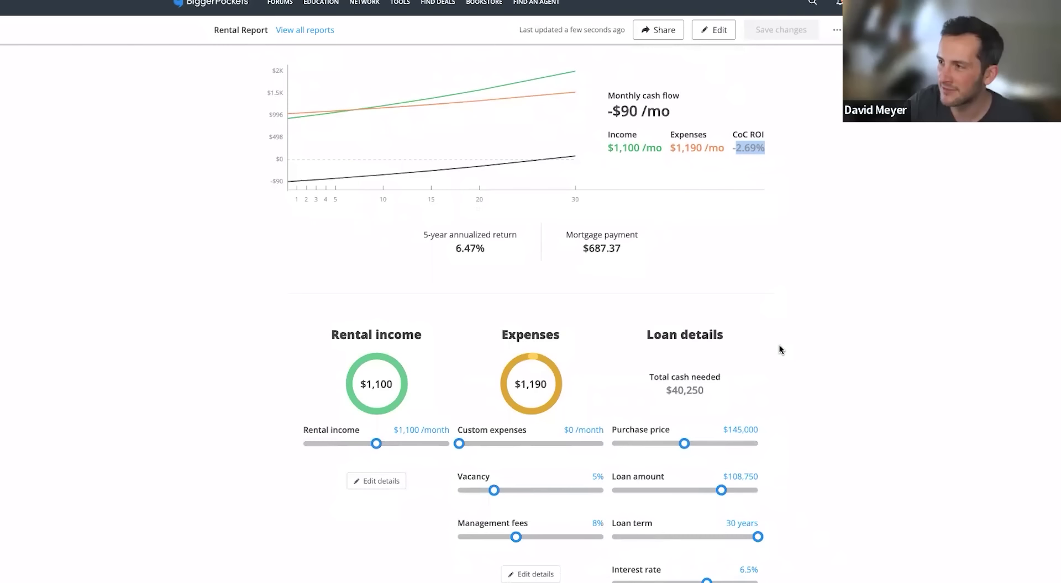
{"action": "scroll", "coordinate": [799, 323], "scroll_direction": "up", "scroll_amount": 3}
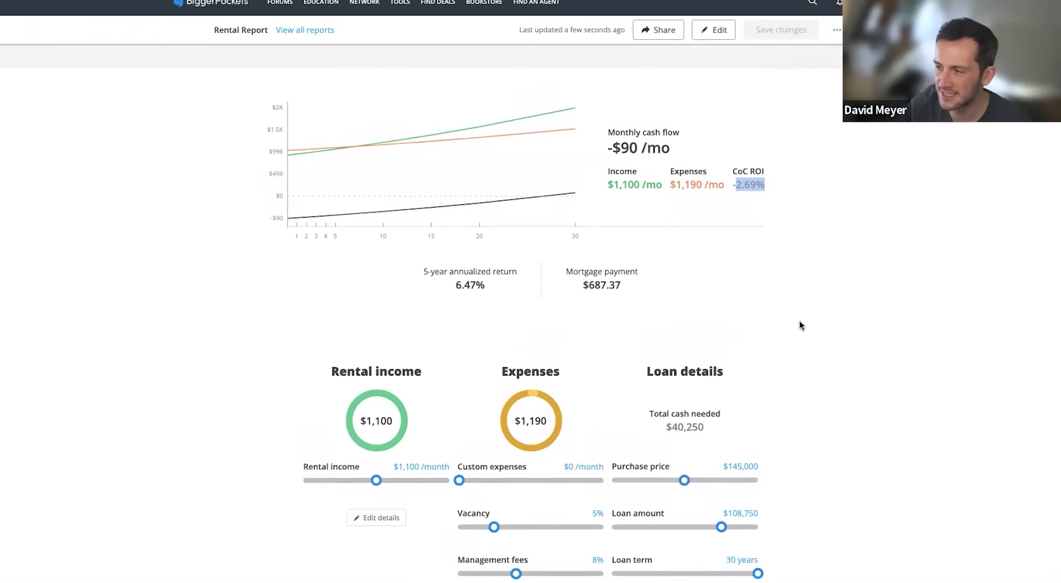
{"action": "scroll", "coordinate": [802, 329], "scroll_direction": "down", "scroll_amount": 1}
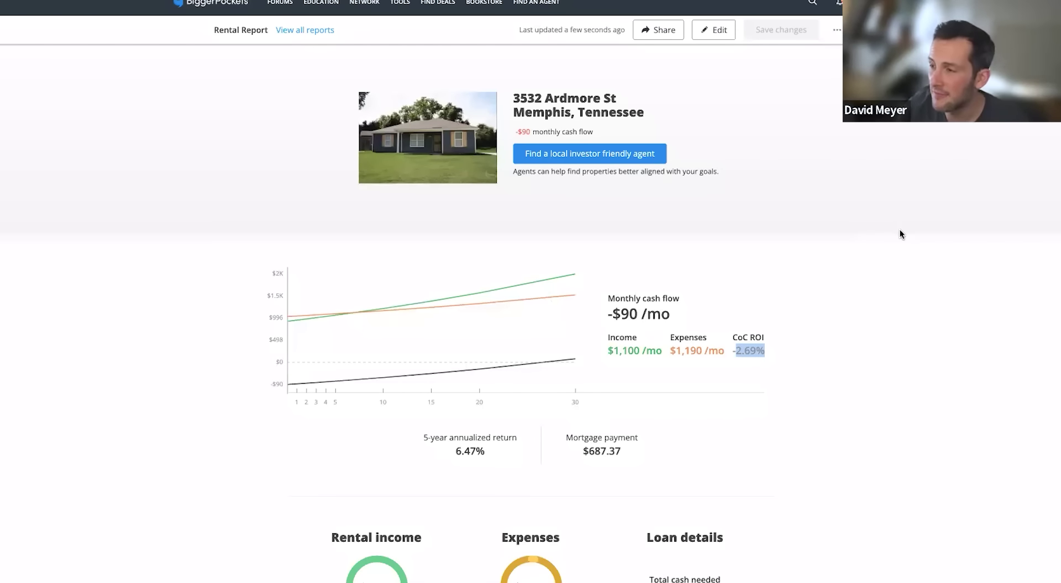
{"action": "scroll", "coordinate": [898, 232], "scroll_direction": "down", "scroll_amount": 1}
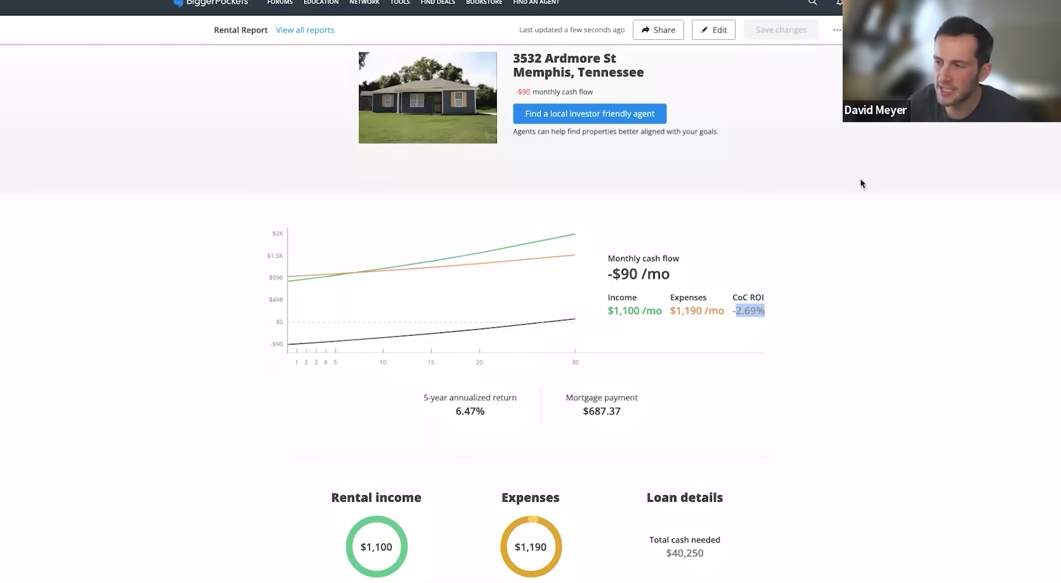
{"action": "scroll", "coordinate": [853, 183], "scroll_direction": "up", "scroll_amount": 1}
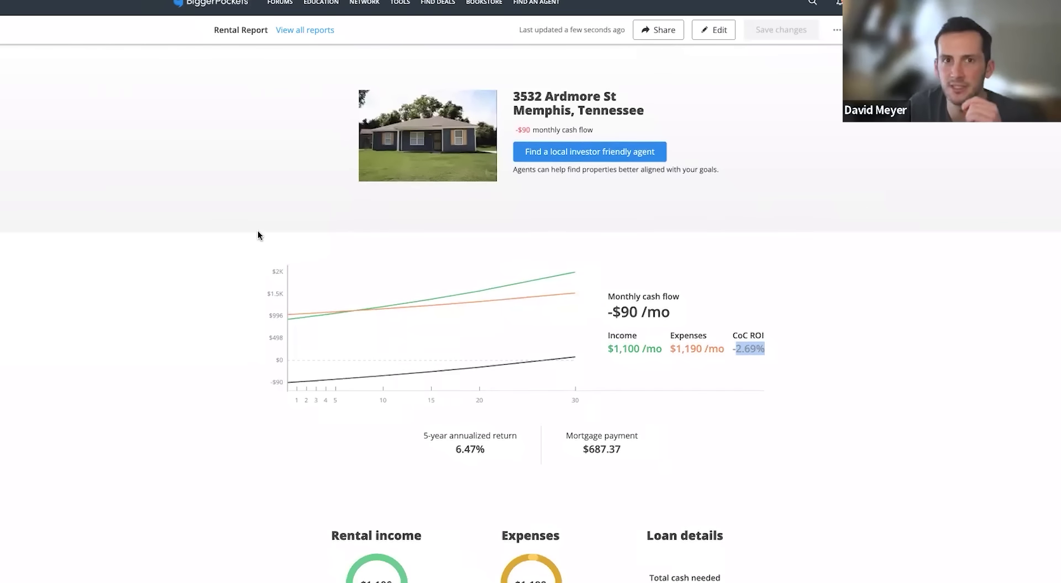
{"action": "scroll", "coordinate": [257, 232], "scroll_direction": "down", "scroll_amount": 1}
{"action": "scroll", "coordinate": [258, 234], "scroll_direction": "down", "scroll_amount": 1}
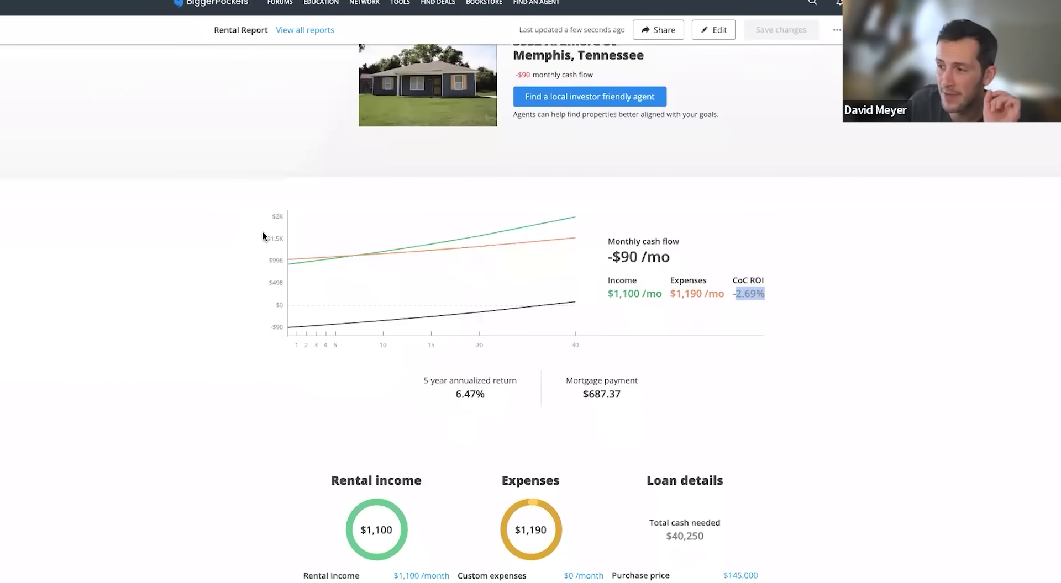
{"action": "scroll", "coordinate": [263, 235], "scroll_direction": "down", "scroll_amount": 2}
{"action": "scroll", "coordinate": [264, 233], "scroll_direction": "down", "scroll_amount": 2}
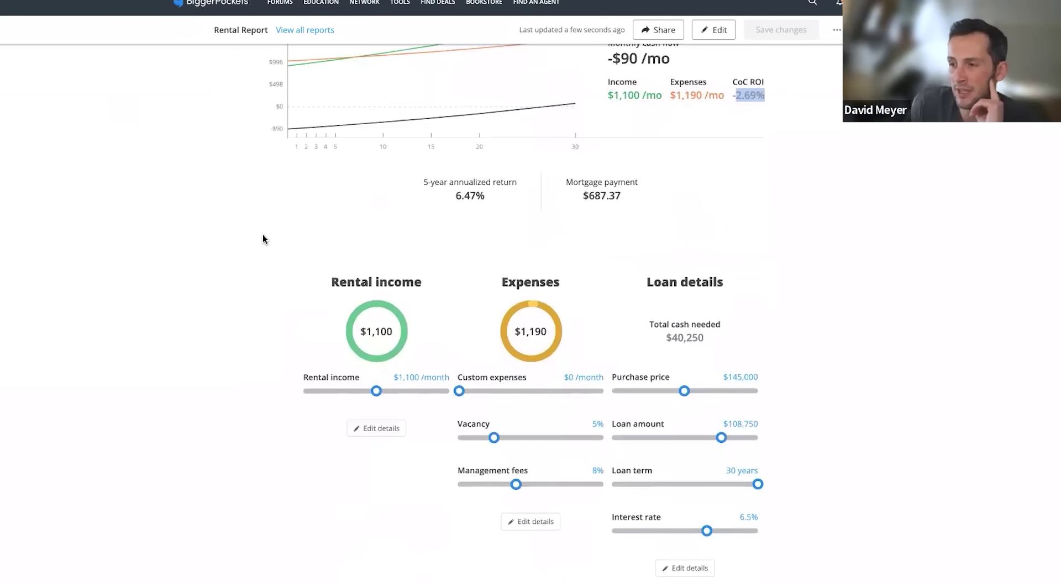
{"action": "scroll", "coordinate": [263, 236], "scroll_direction": "down", "scroll_amount": 1}
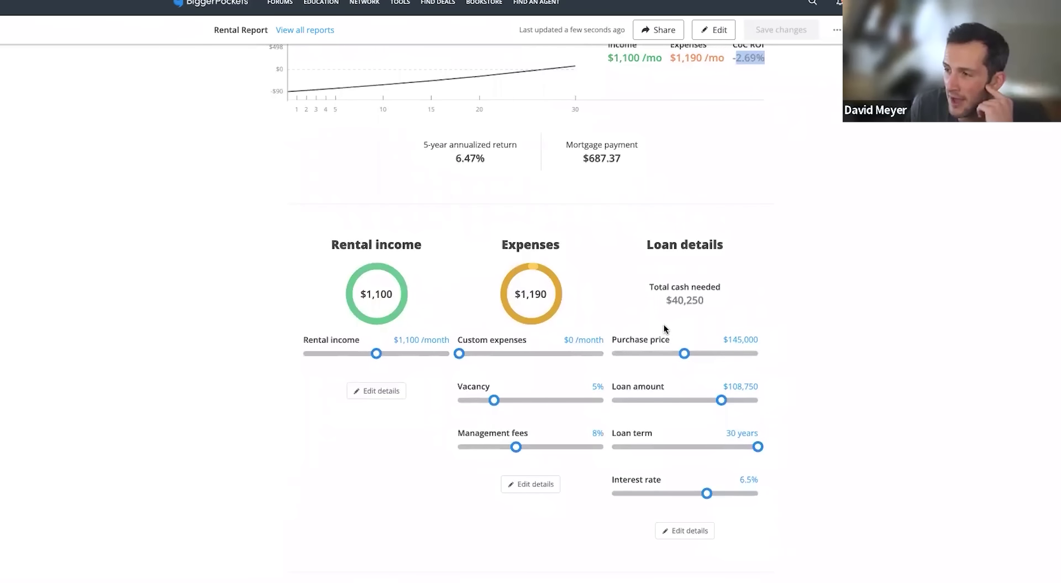
Lower the purchase price to about $139,700, giving -$51/month cash flow and -1.6% CoC ROI
{"action": "left_click_drag", "start_coordinate": [683, 352], "coordinate": [667, 351]}
{"action": "scroll", "coordinate": [866, 362], "scroll_direction": "up", "scroll_amount": 5}
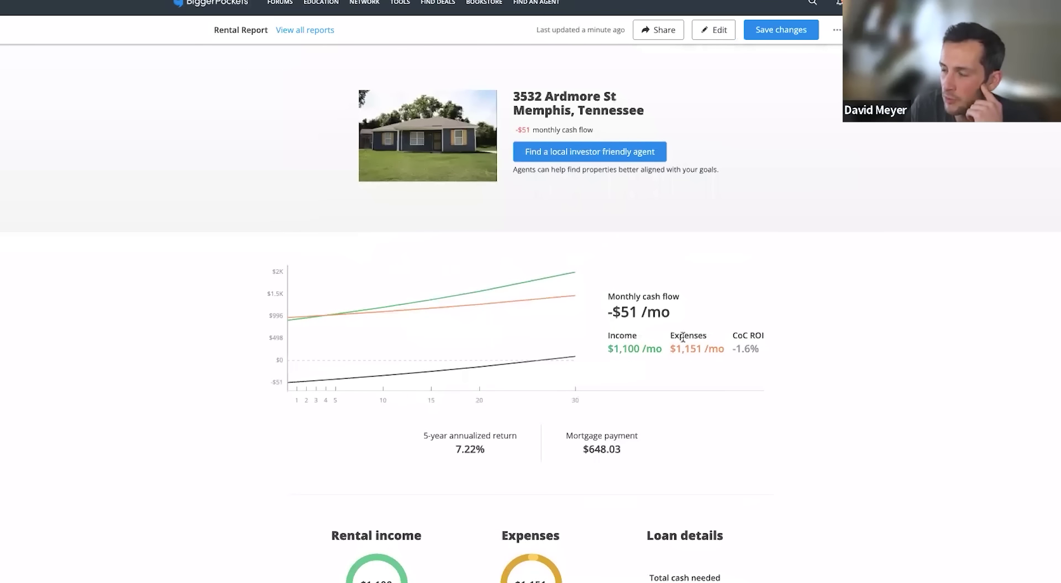
{"action": "double_click", "coordinate": [625, 313]}
{"action": "left_click", "coordinate": [728, 367]}
{"action": "double_click", "coordinate": [745, 350]}
{"action": "left_click", "coordinate": [809, 373]}
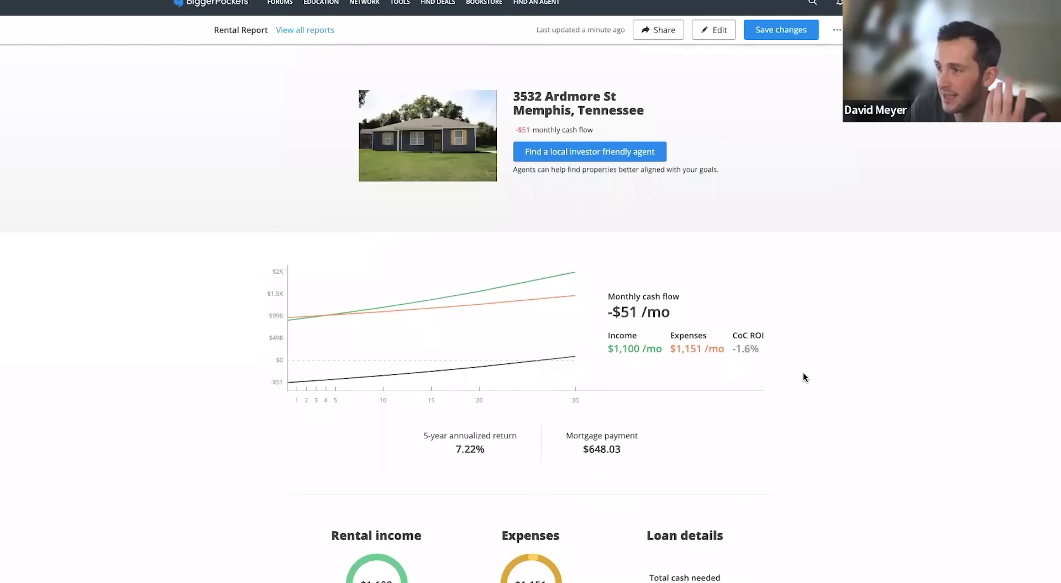
Lower the purchase price further to $134,700, improving cash flow to -$41/month
{"action": "scroll", "coordinate": [804, 371], "scroll_direction": "down", "scroll_amount": 3}
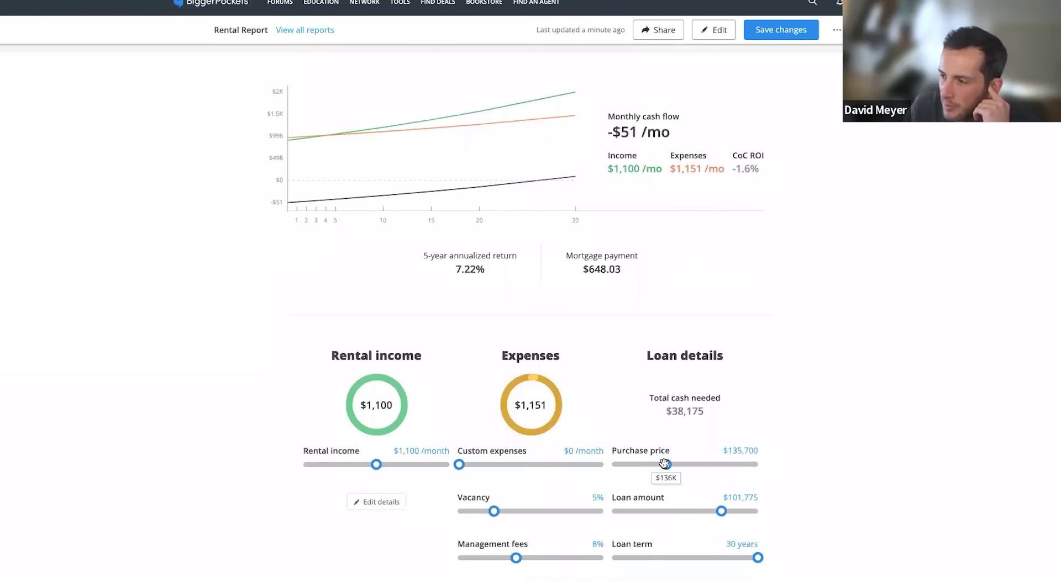
{"action": "left_click_drag", "start_coordinate": [665, 465], "coordinate": [663, 464]}
{"action": "scroll", "coordinate": [847, 442], "scroll_direction": "up", "scroll_amount": 3}
{"action": "scroll", "coordinate": [846, 442], "scroll_direction": "down", "scroll_amount": 2}
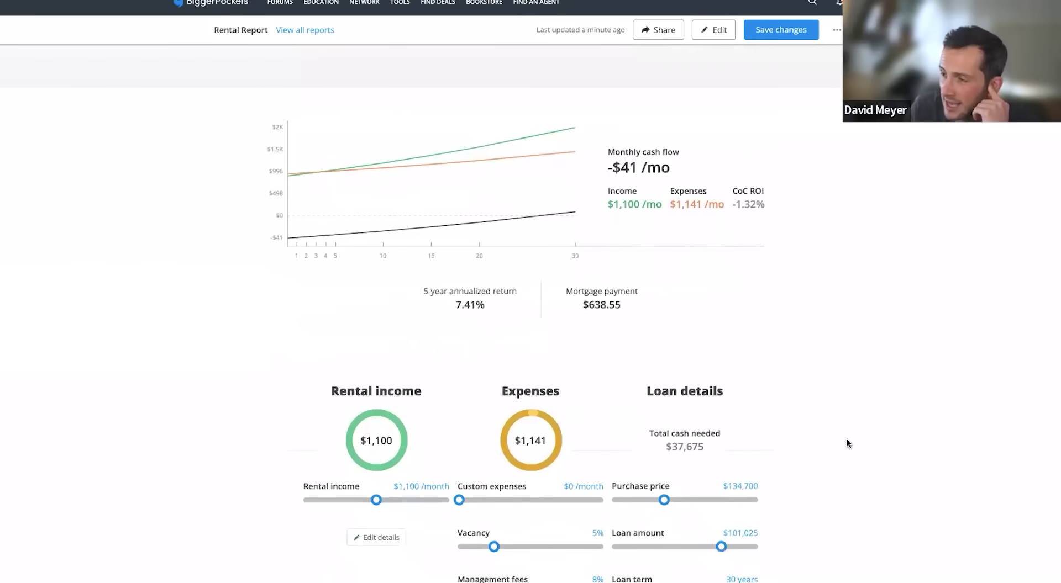
{"action": "scroll", "coordinate": [843, 440], "scroll_direction": "down", "scroll_amount": 1}
{"action": "scroll", "coordinate": [844, 441], "scroll_direction": "up", "scroll_amount": 1}
{"action": "scroll", "coordinate": [843, 441], "scroll_direction": "down", "scroll_amount": 4}
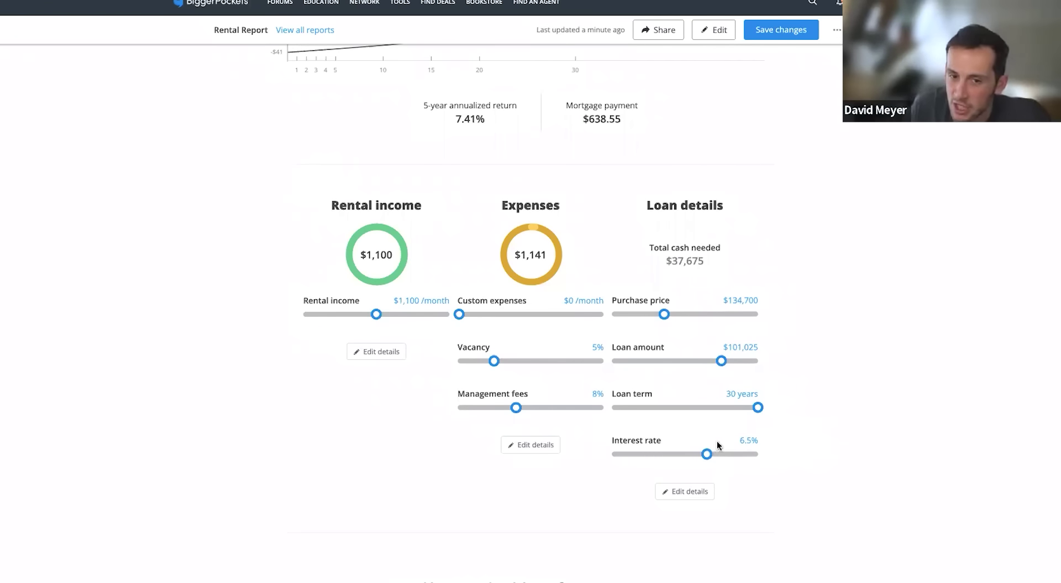
Lower the interest rate to 5.5%, bringing monthly cash flow to $23
{"action": "mouse_move", "coordinate": [708, 454]}
{"action": "left_click_drag", "start_coordinate": [708, 453], "coordinate": [693, 454]}
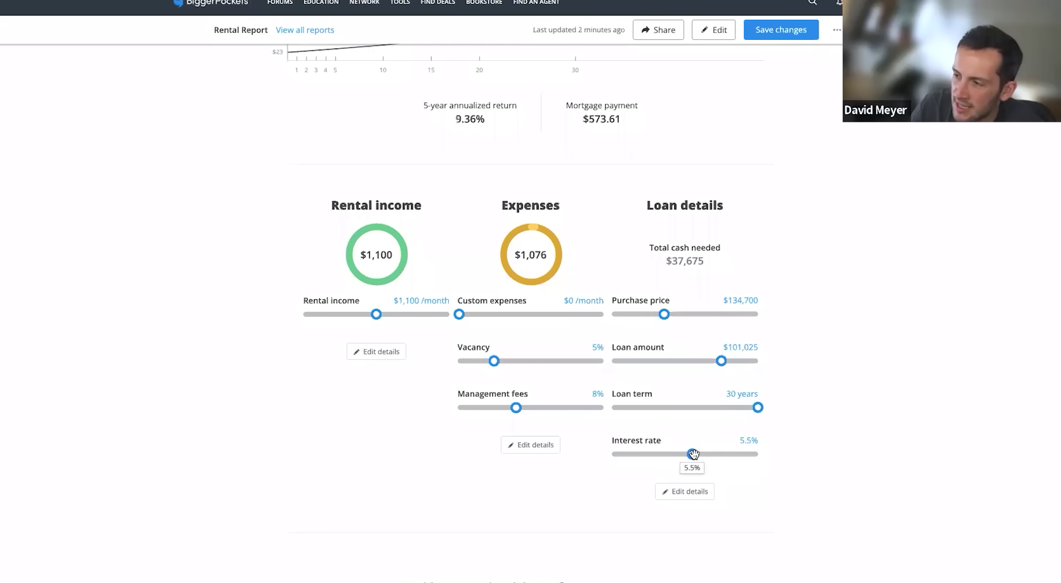
{"action": "scroll", "coordinate": [887, 465], "scroll_direction": "up", "scroll_amount": 2}
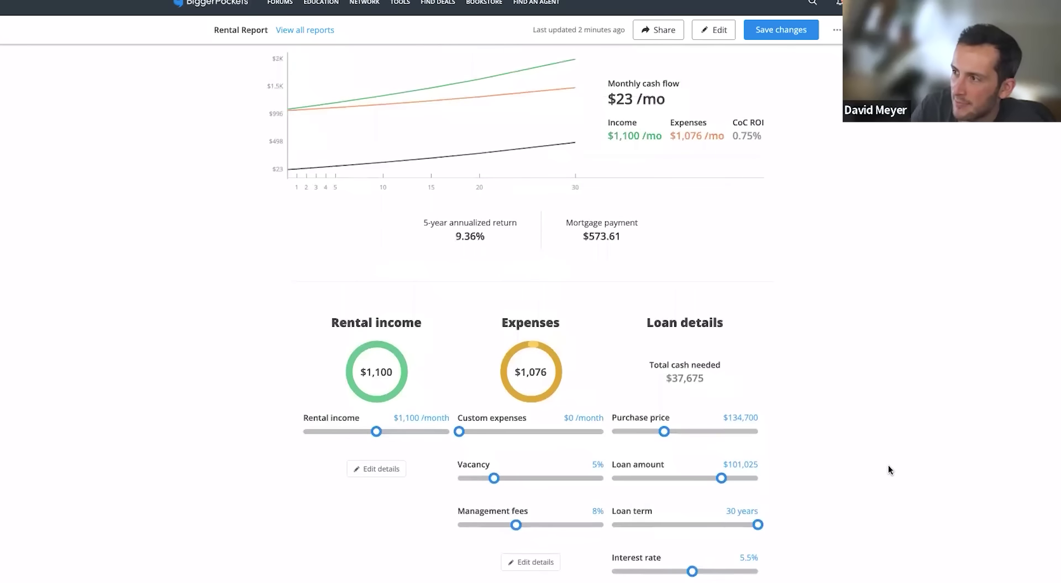
{"action": "scroll", "coordinate": [887, 465], "scroll_direction": "down", "scroll_amount": 2}
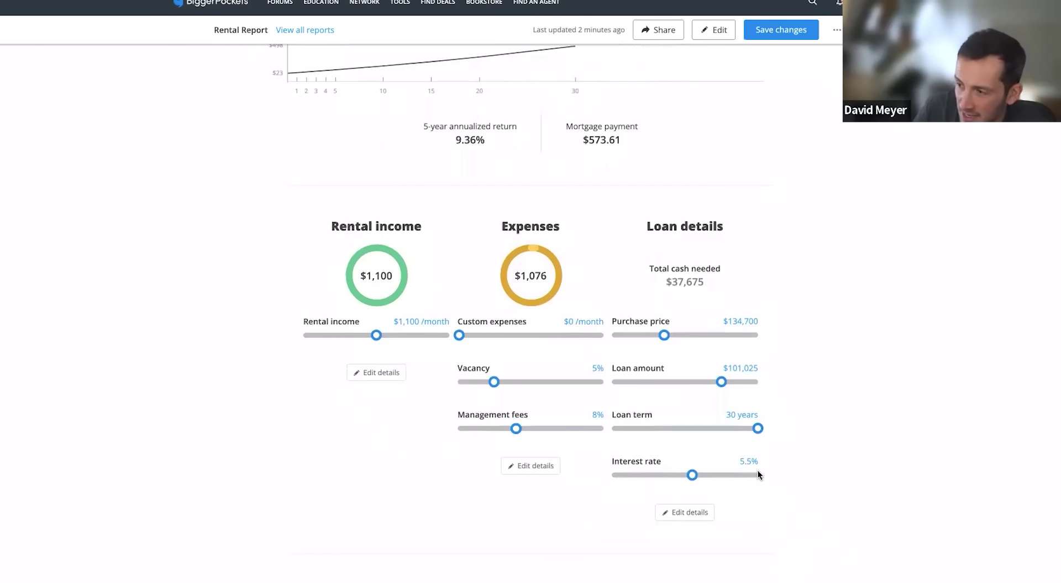
{"action": "scroll", "coordinate": [773, 467], "scroll_direction": "up", "scroll_amount": 3}
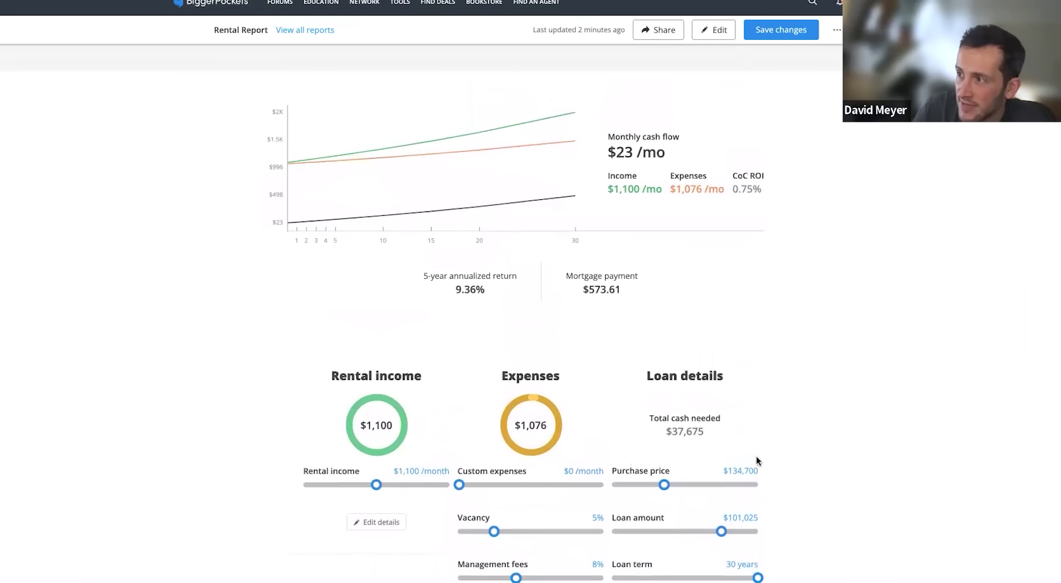
{"action": "left_click_drag", "start_coordinate": [623, 153], "coordinate": [633, 152]}
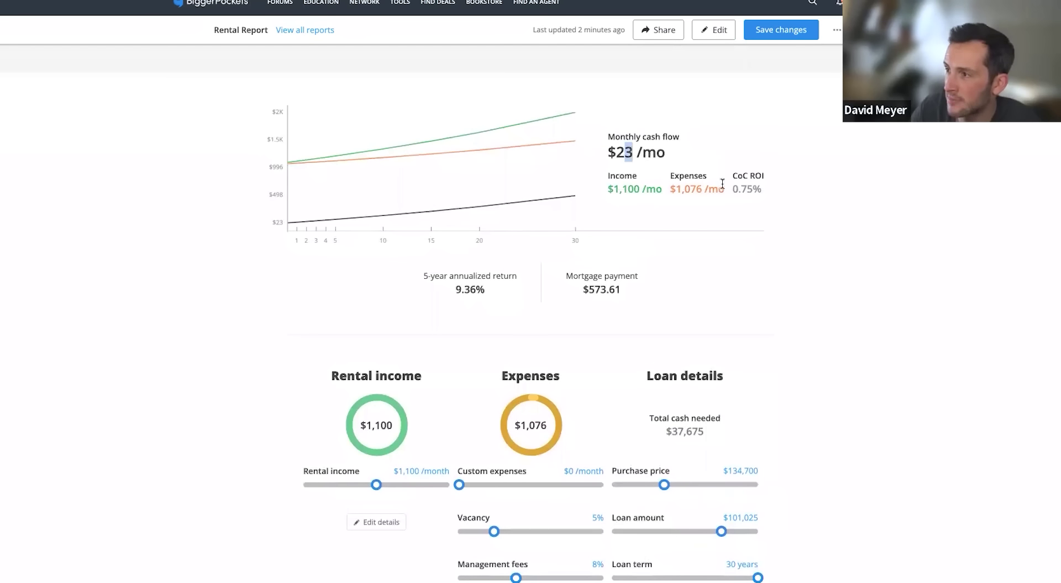
{"action": "left_click", "coordinate": [744, 191]}
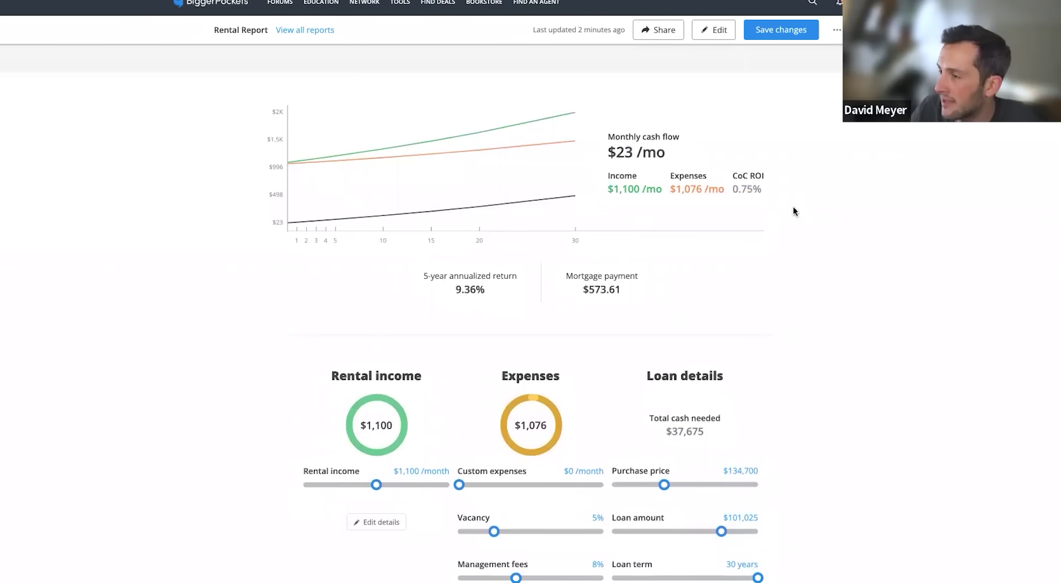
Lower the interest rate to 4.5%, giving $85/month cash flow, 2.71% CoC ROI and $511.88 mortgage
{"action": "scroll", "coordinate": [788, 213], "scroll_direction": "down", "scroll_amount": 3}
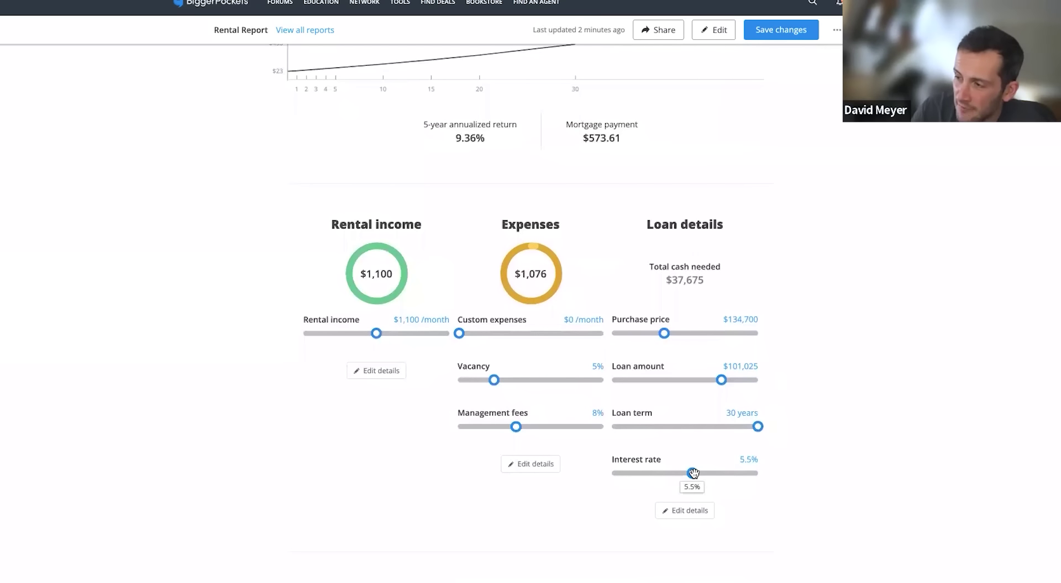
{"action": "left_click_drag", "start_coordinate": [692, 474], "coordinate": [677, 473]}
{"action": "scroll", "coordinate": [930, 475], "scroll_direction": "up", "scroll_amount": 1}
{"action": "scroll", "coordinate": [930, 475], "scroll_direction": "up", "scroll_amount": 3}
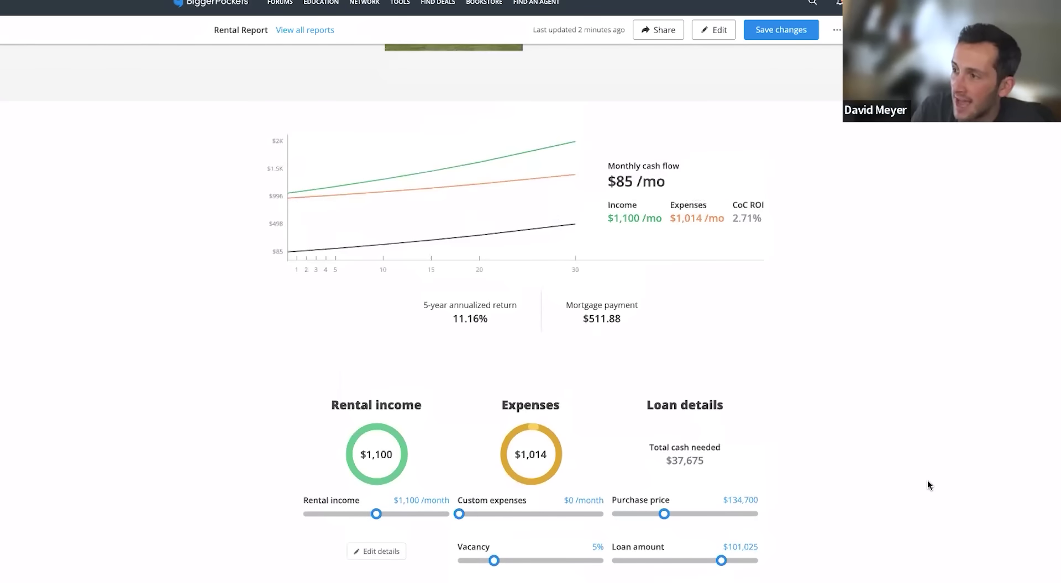
{"action": "left_click_drag", "start_coordinate": [607, 182], "coordinate": [694, 178]}
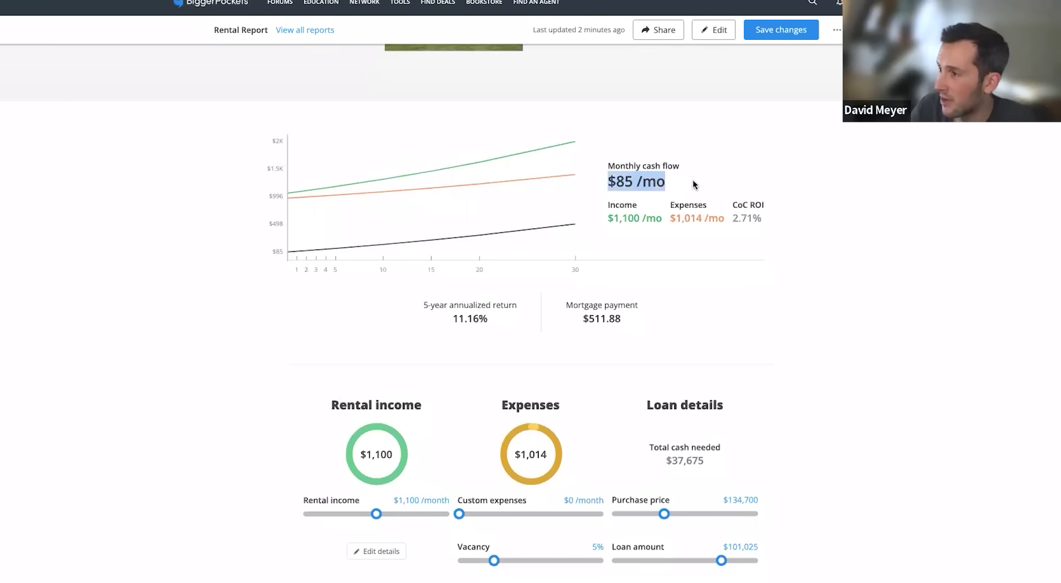
{"action": "left_click_drag", "start_coordinate": [727, 211], "coordinate": [764, 210]}
{"action": "left_click", "coordinate": [807, 236]}
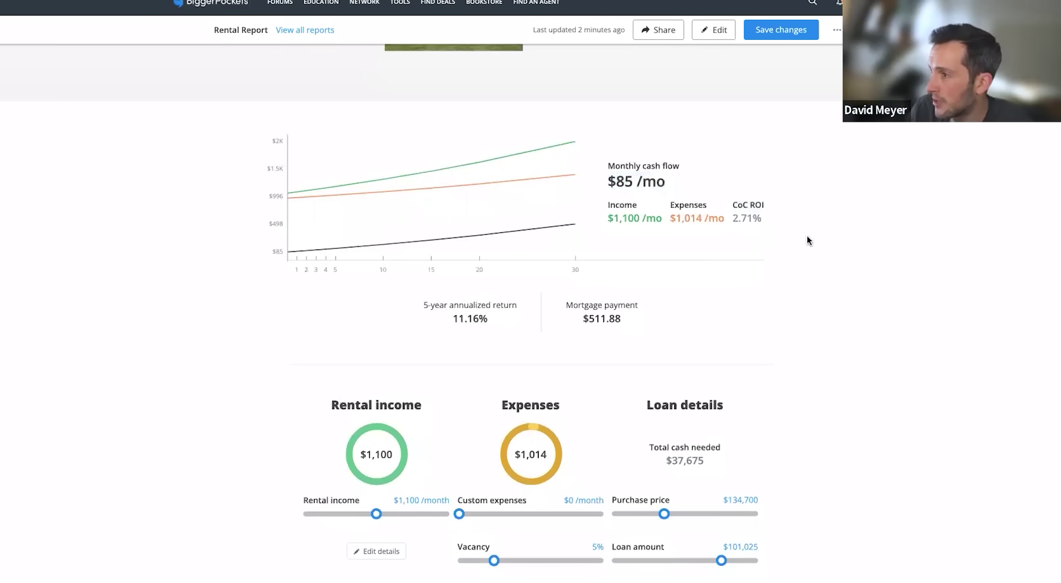
{"action": "scroll", "coordinate": [811, 240], "scroll_direction": "down", "scroll_amount": 1}
{"action": "scroll", "coordinate": [811, 241], "scroll_direction": "down", "scroll_amount": 2}
{"action": "scroll", "coordinate": [811, 240], "scroll_direction": "up", "scroll_amount": 2}
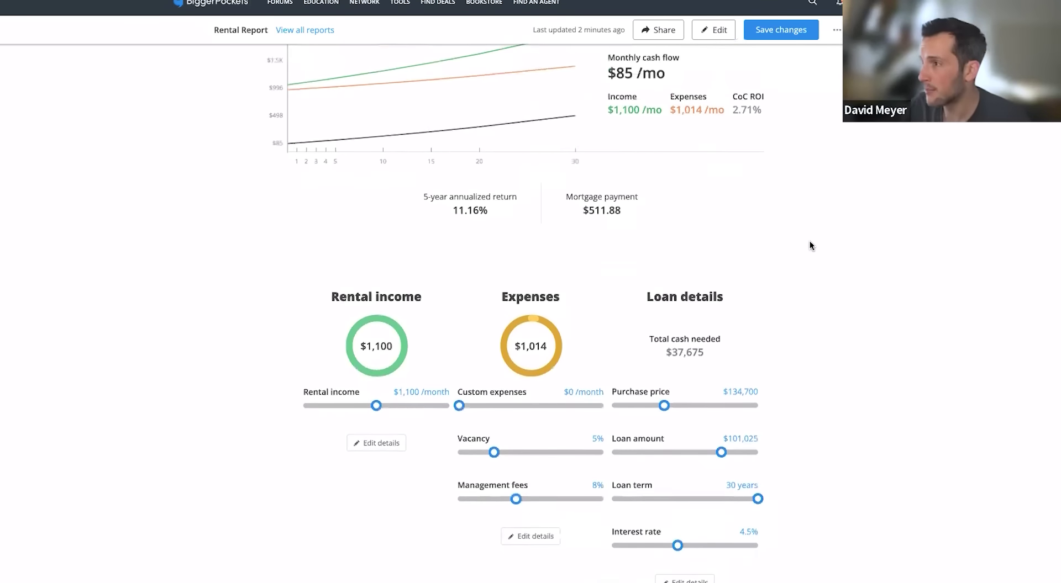
{"action": "scroll", "coordinate": [808, 242], "scroll_direction": "down", "scroll_amount": 2}
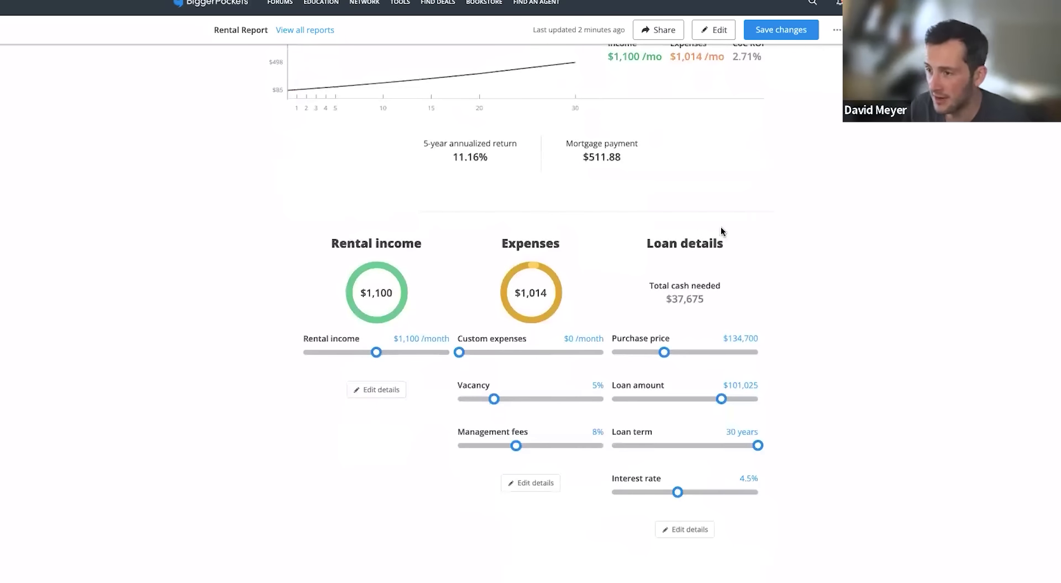
{"action": "scroll", "coordinate": [260, 235], "scroll_direction": "down", "scroll_amount": 1}
{"action": "scroll", "coordinate": [263, 232], "scroll_direction": "up", "scroll_amount": 2}
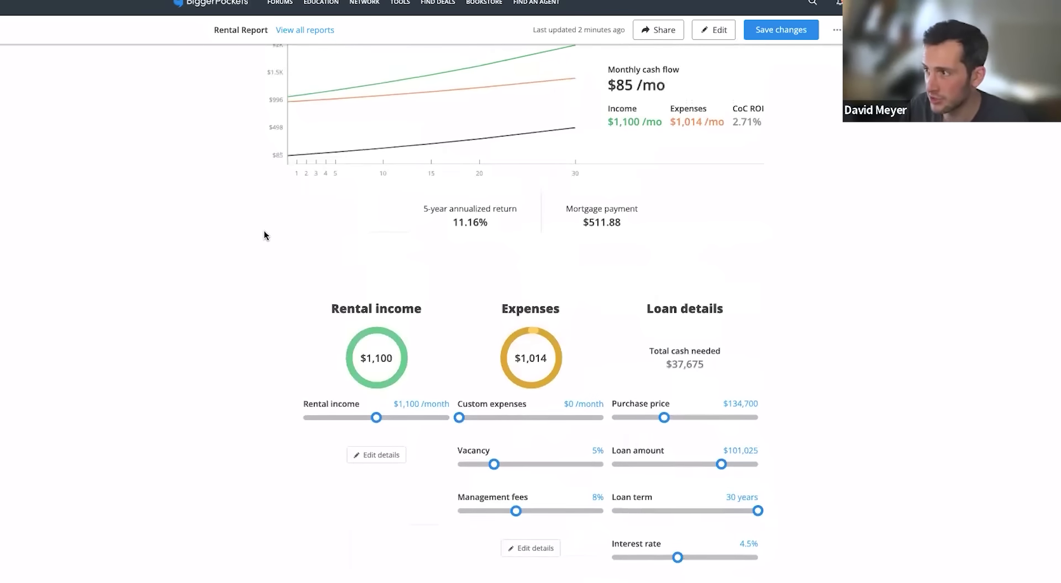
{"action": "scroll", "coordinate": [263, 233], "scroll_direction": "down", "scroll_amount": 1}
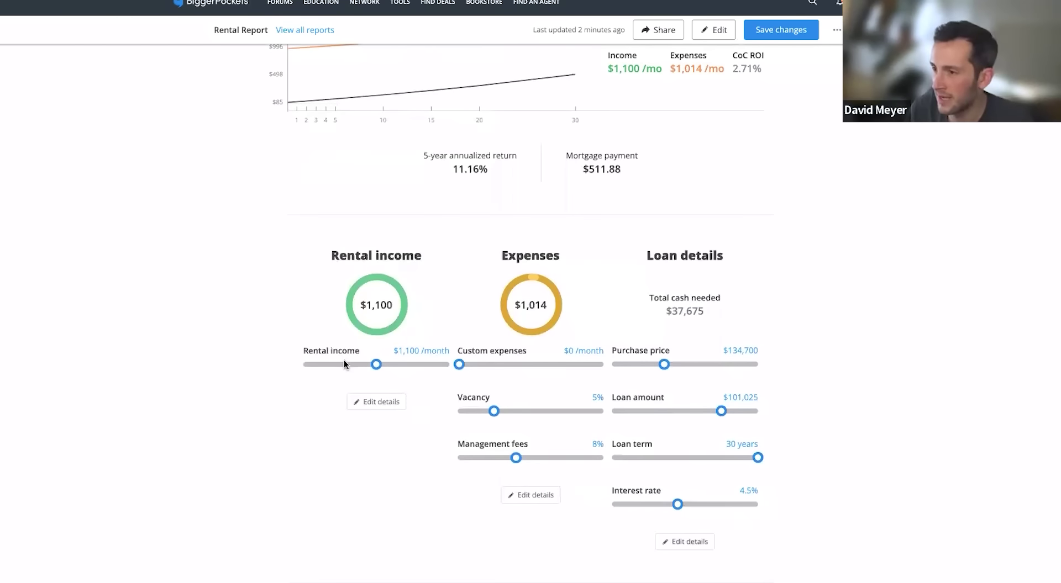
{"action": "scroll", "coordinate": [347, 360], "scroll_direction": "up", "scroll_amount": 1}
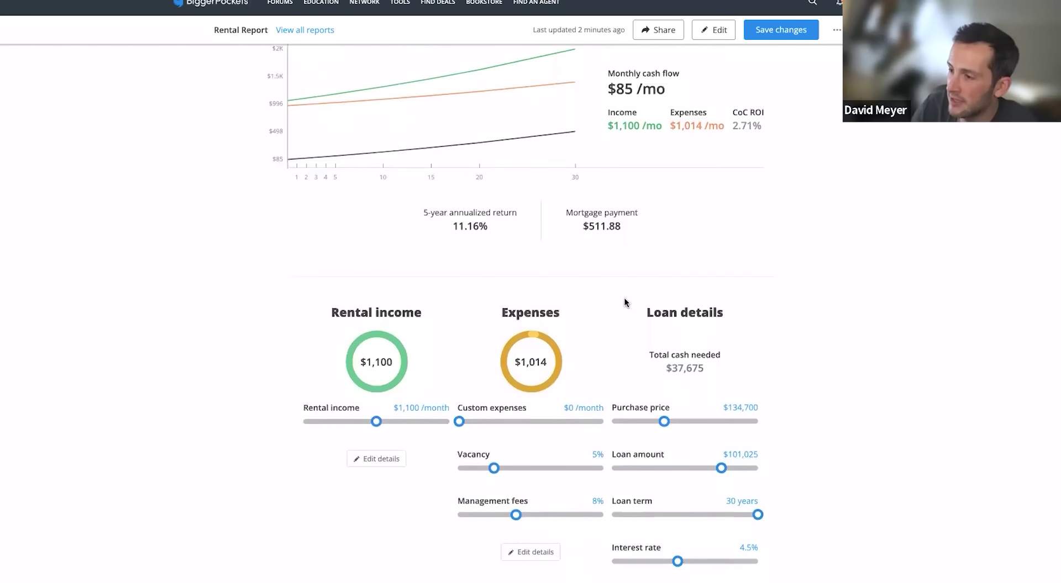
{"action": "scroll", "coordinate": [352, 335], "scroll_direction": "down", "scroll_amount": 1}
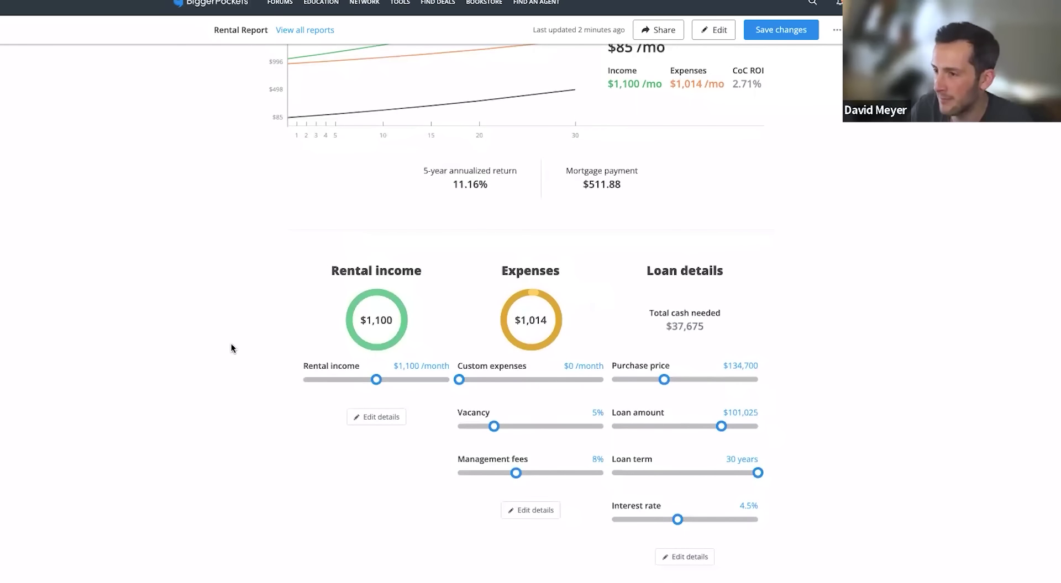
{"action": "scroll", "coordinate": [231, 348], "scroll_direction": "down", "scroll_amount": 1}
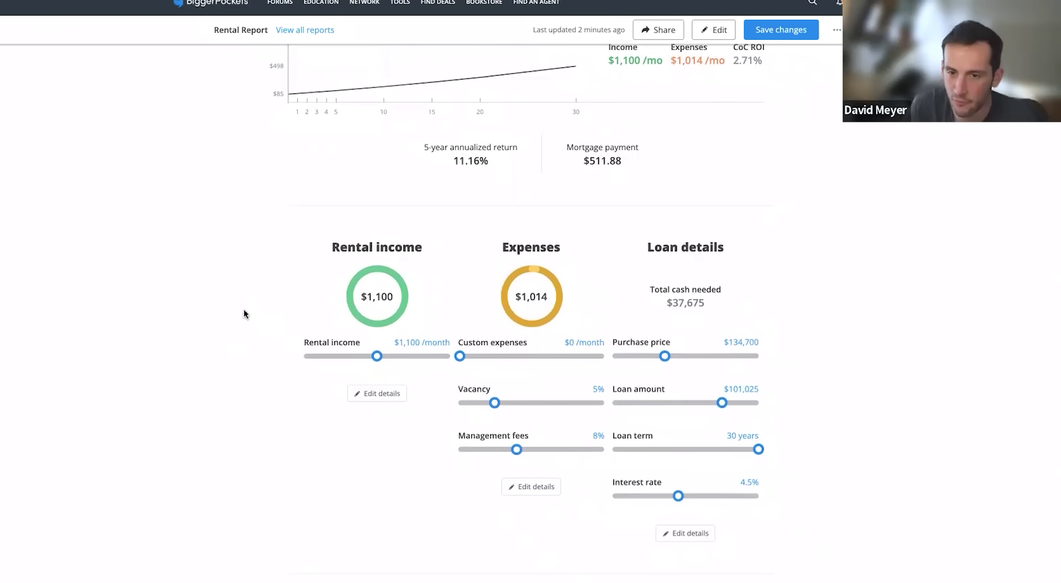
Raise the rental income slider from $1,100 to $1,265 per month
{"action": "mouse_move", "coordinate": [378, 352]}
{"action": "left_click_drag", "start_coordinate": [380, 350], "coordinate": [390, 352]}
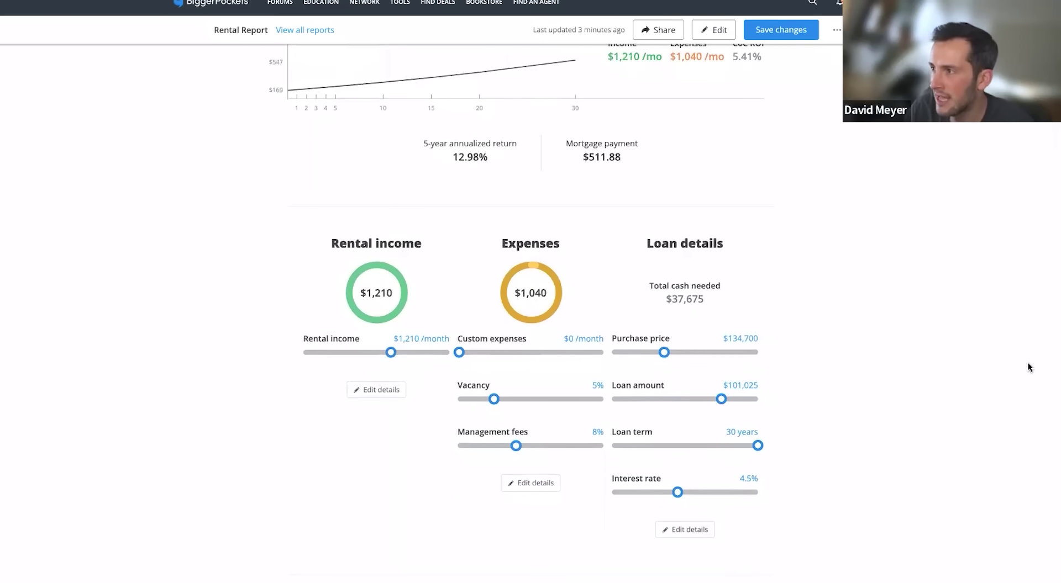
{"action": "scroll", "coordinate": [407, 417], "scroll_direction": "up", "scroll_amount": 1}
{"action": "left_click_drag", "start_coordinate": [392, 408], "coordinate": [397, 407]}
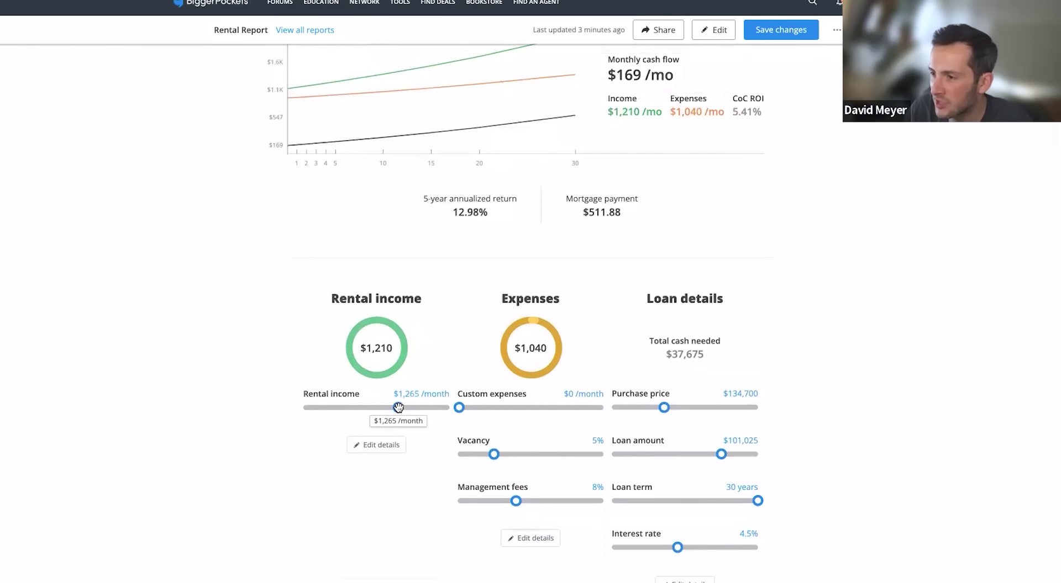
Check the updated $212/month cash flow and 6.76% CoC ROI
{"action": "scroll", "coordinate": [287, 425], "scroll_direction": "up", "scroll_amount": 1}
{"action": "scroll", "coordinate": [290, 425], "scroll_direction": "up", "scroll_amount": 1}
{"action": "scroll", "coordinate": [290, 423], "scroll_direction": "down", "scroll_amount": 1}
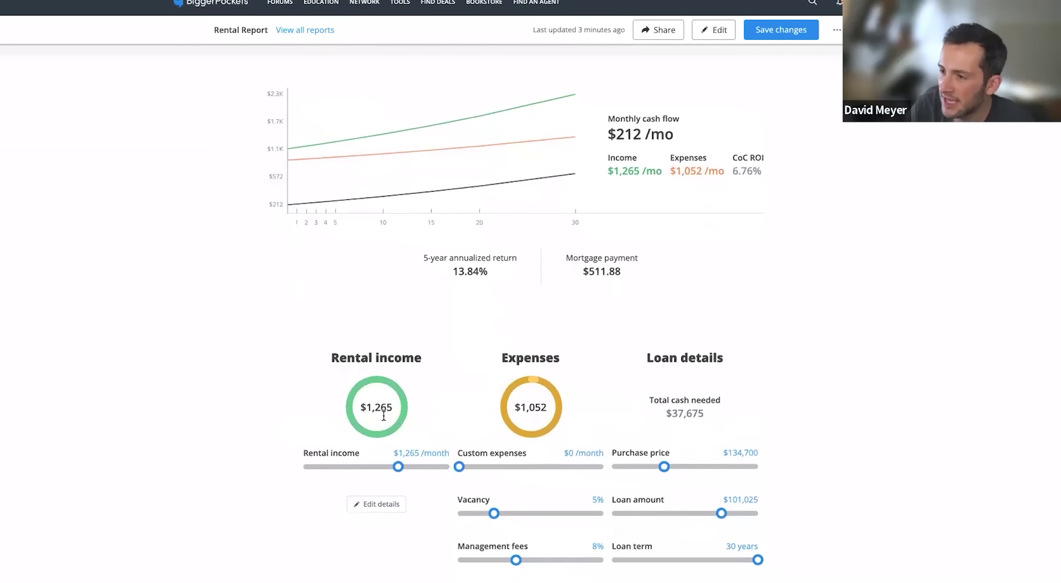
{"action": "left_click_drag", "start_coordinate": [372, 409], "coordinate": [394, 409]}
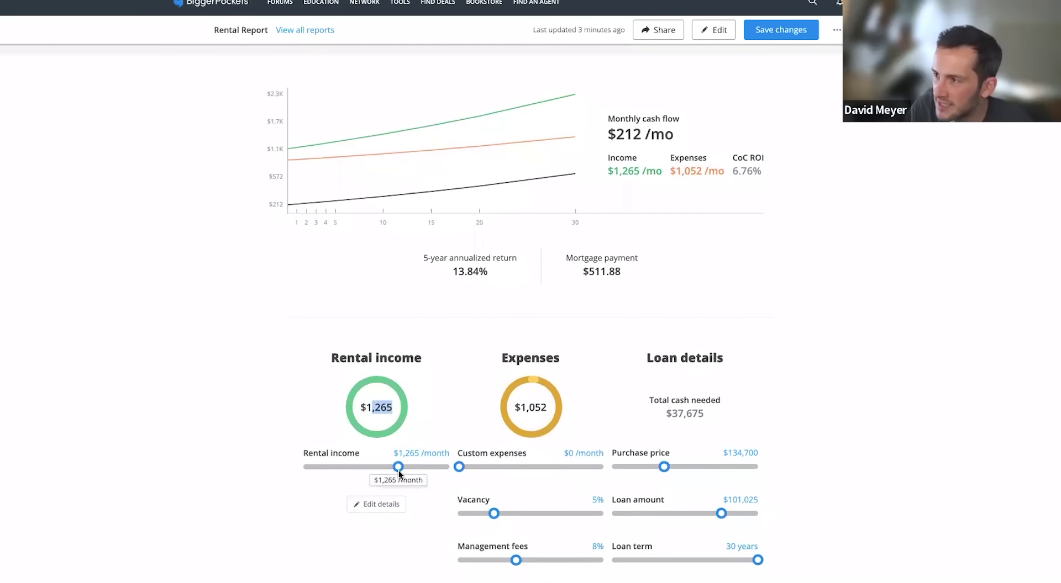
{"action": "left_click_drag", "start_coordinate": [606, 134], "coordinate": [642, 136]}
{"action": "left_click", "coordinate": [869, 236]}
{"action": "left_click", "coordinate": [797, 196]}
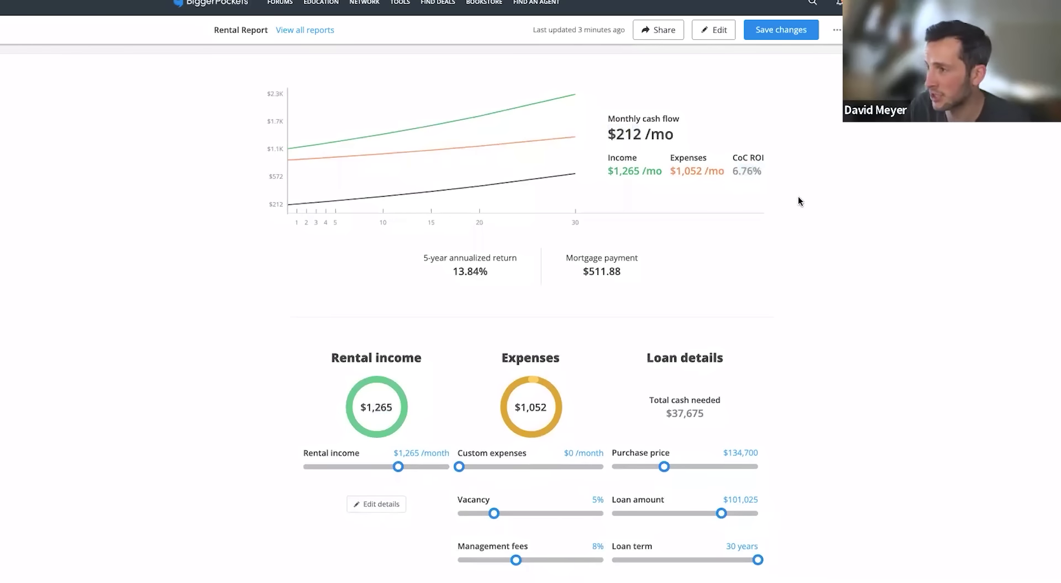
{"action": "scroll", "coordinate": [795, 199], "scroll_direction": "down", "scroll_amount": 1}
{"action": "scroll", "coordinate": [794, 199], "scroll_direction": "up", "scroll_amount": 2}
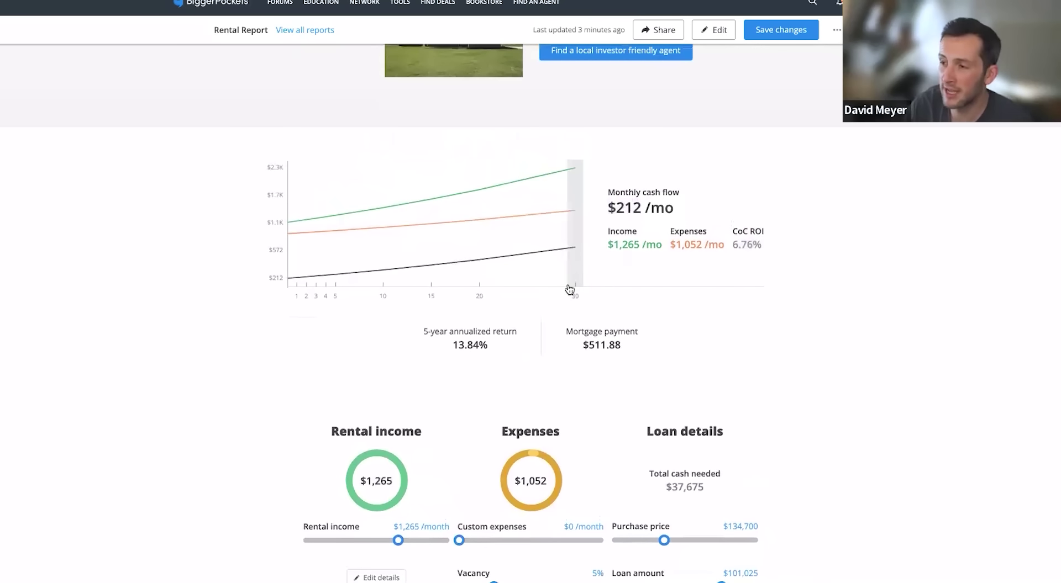